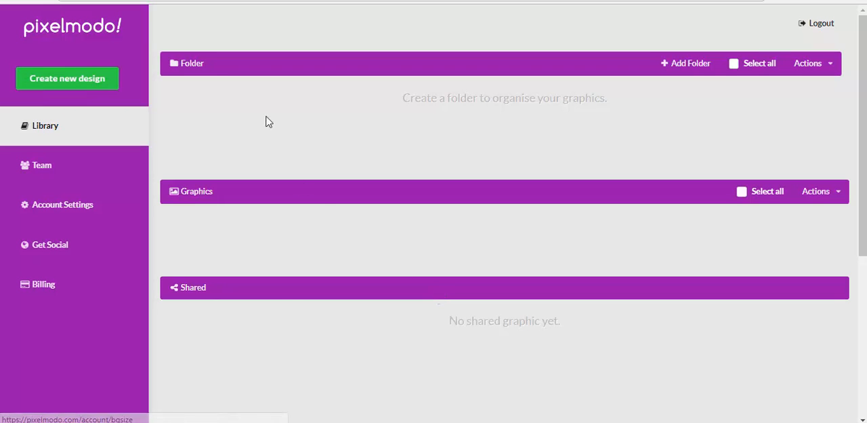
# Switch to the Google Images results for affiliate marketing and open the enlarged handwriting image with Pixelmodo.
pyautogui.click(217, 0)
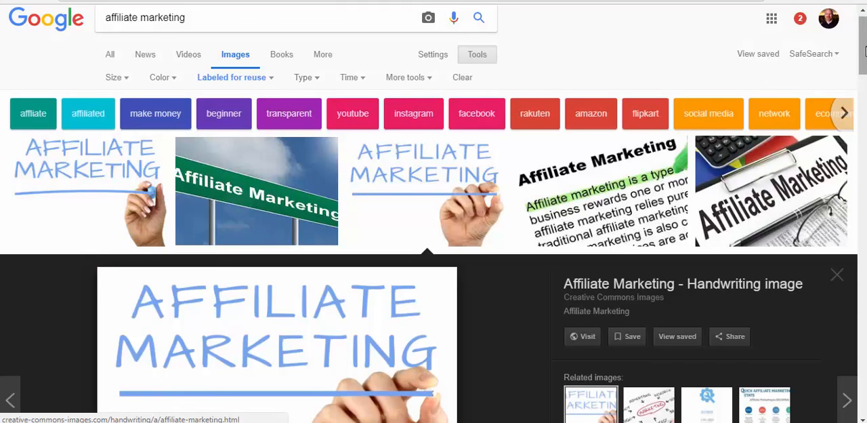
pyautogui.moveTo(864, 50); pyautogui.dragTo(864, 55)
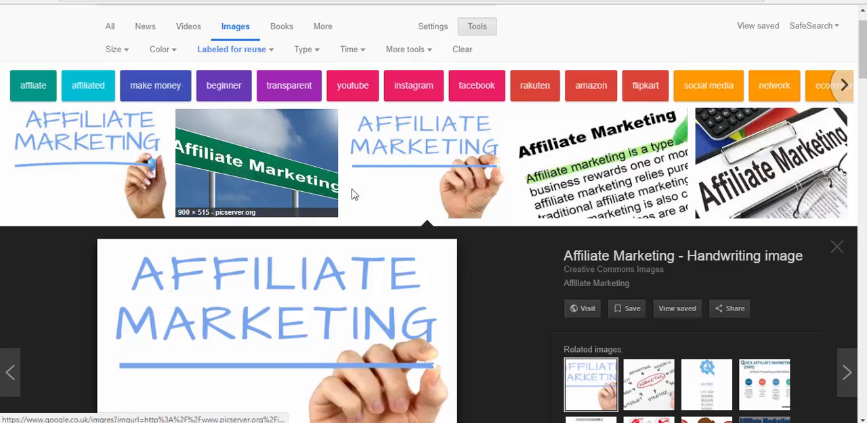
pyautogui.scroll(-2, 413, 230)
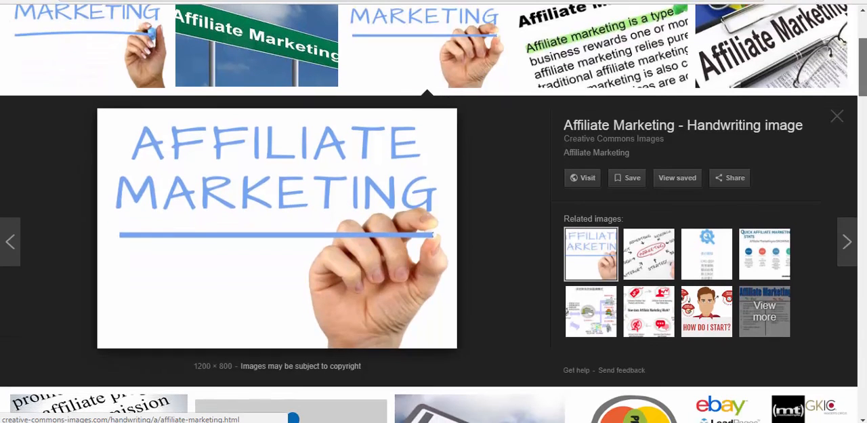
pyautogui.rightClick(283, 246)
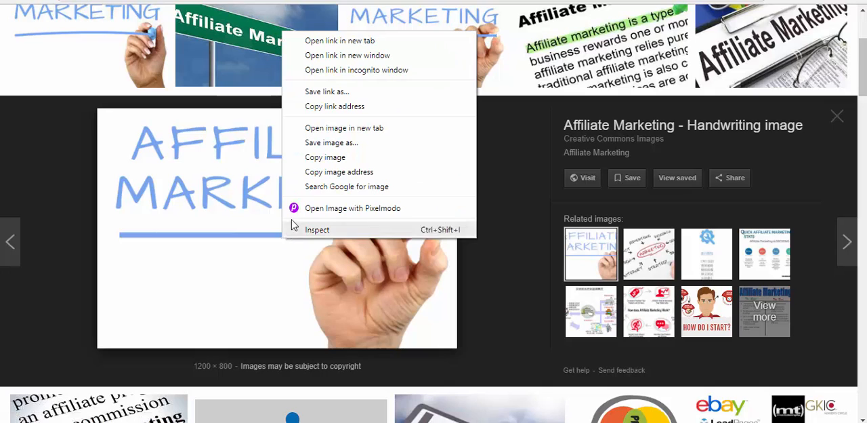
pyautogui.click(293, 208)
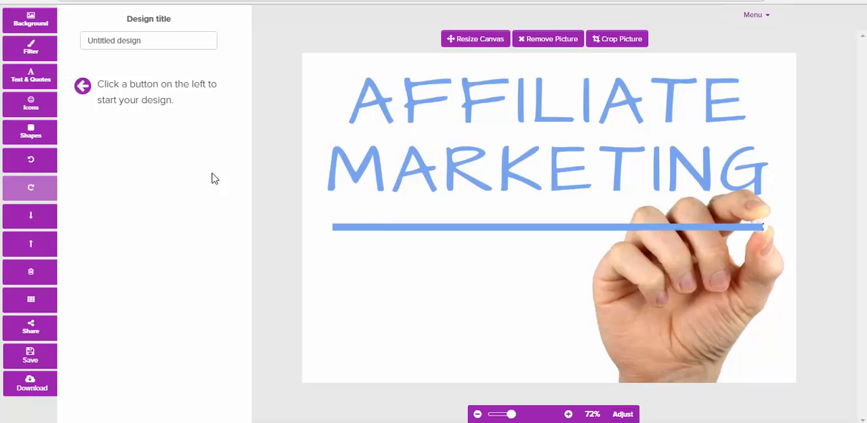
pyautogui.click(28, 27)
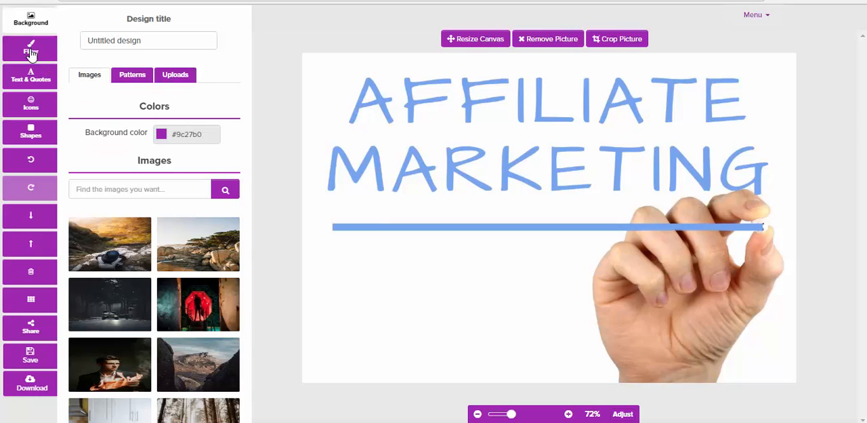
pyautogui.click(31, 52)
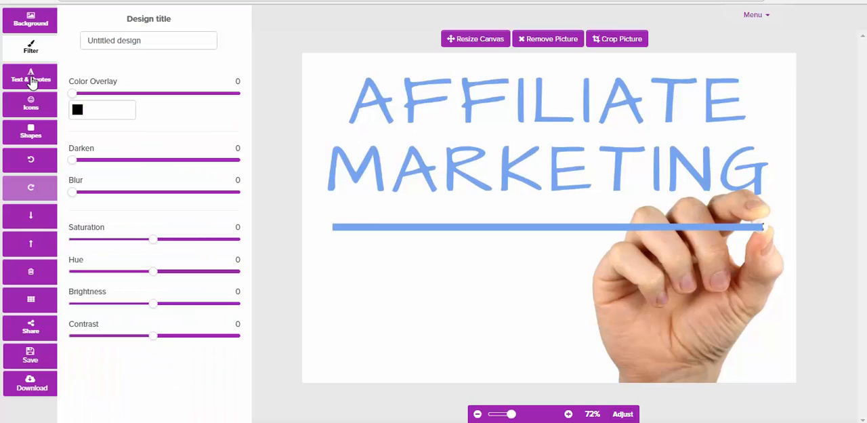
# Search the quotes for "success" and place "Let's make progress, not excuses." below the blue line, beside the hand.
pyautogui.click(32, 80)
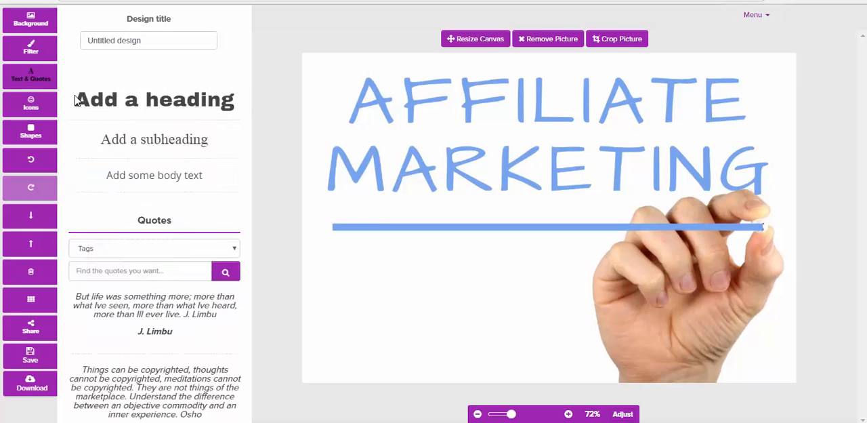
pyautogui.click(98, 273)
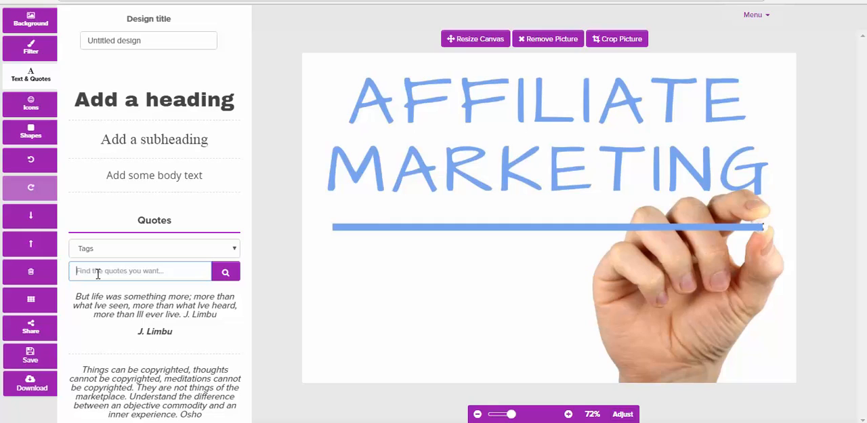
pyautogui.write('s')
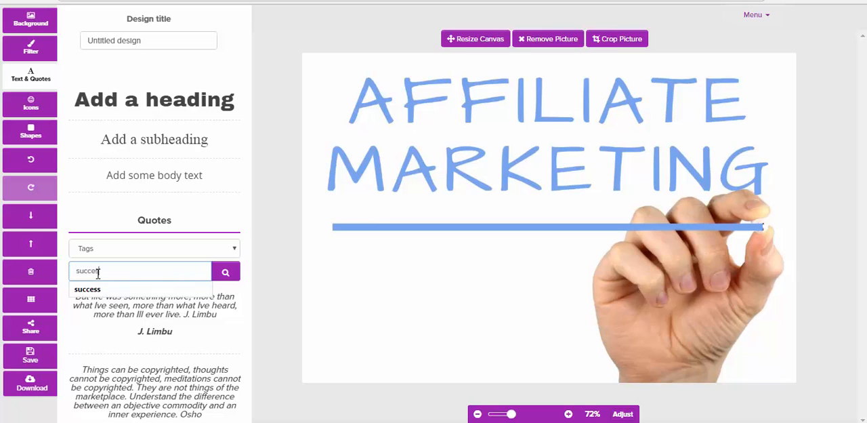
pyautogui.write('uccess')
pyautogui.click(88, 289)
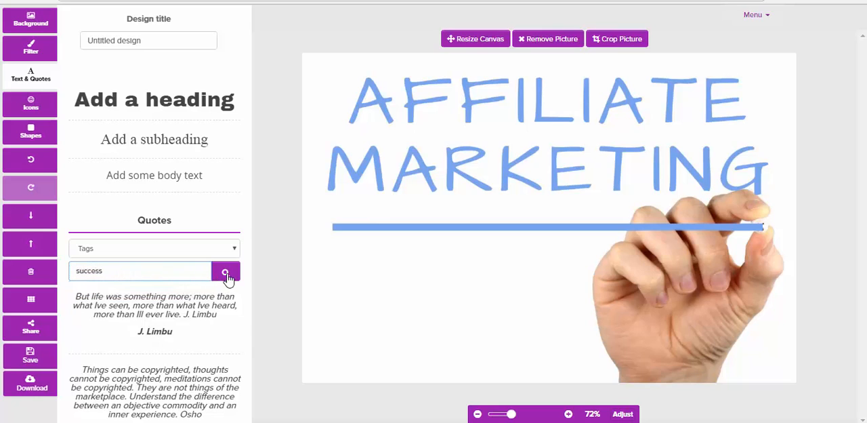
pyautogui.click(226, 271)
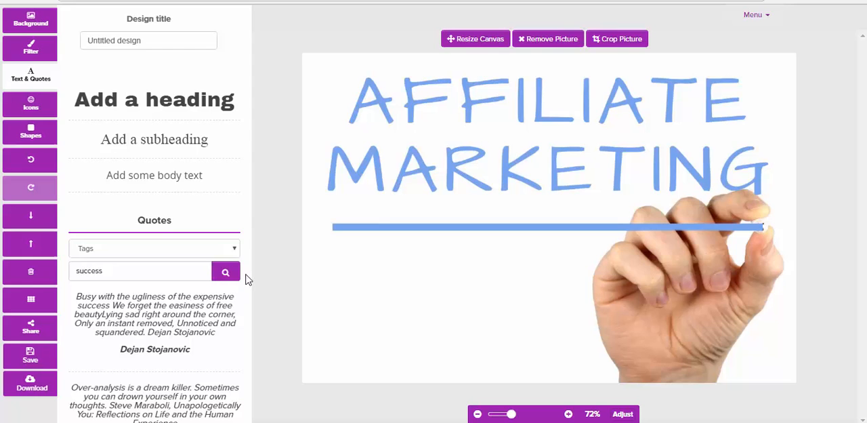
pyautogui.scroll(-3, 247, 279)
pyautogui.scroll(-5, 245, 277)
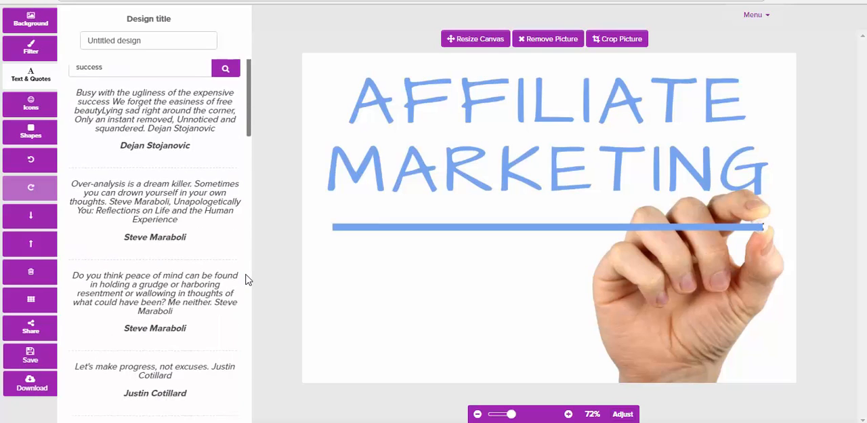
pyautogui.click(187, 304)
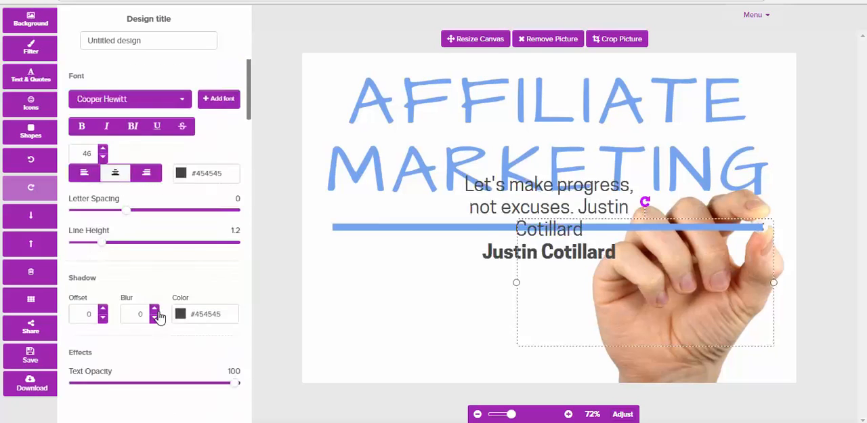
pyautogui.moveTo(539, 260); pyautogui.dragTo(411, 341)
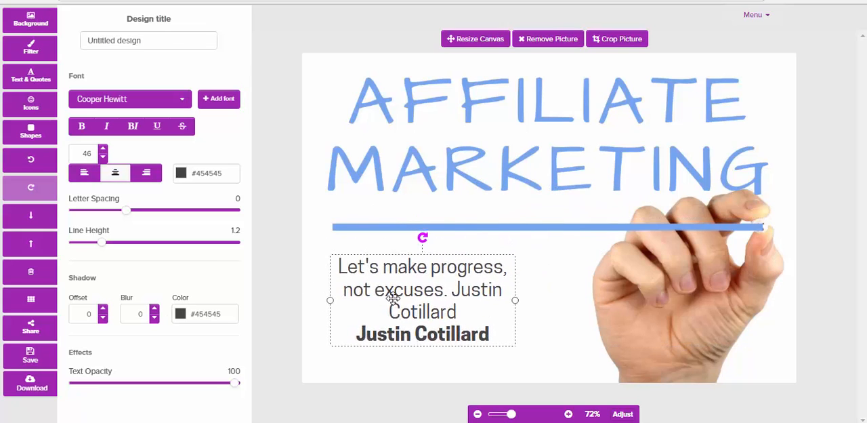
# Make the quote text bold and give it the free-float red colour #c25151.
pyautogui.click(81, 128)
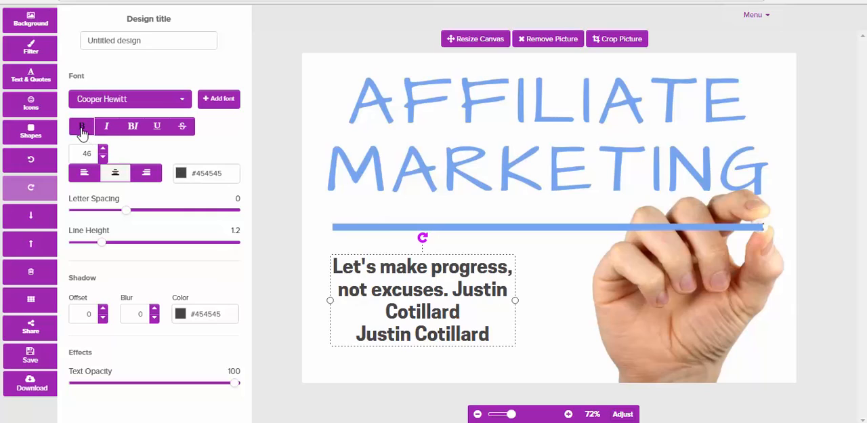
pyautogui.click(181, 174)
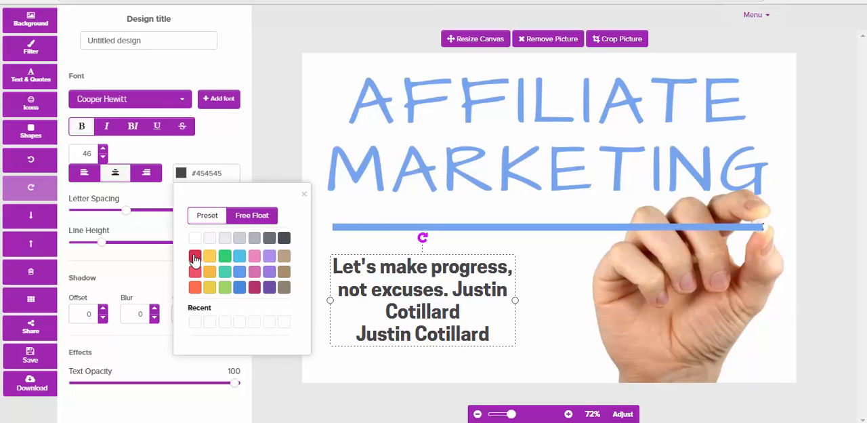
pyautogui.click(245, 217)
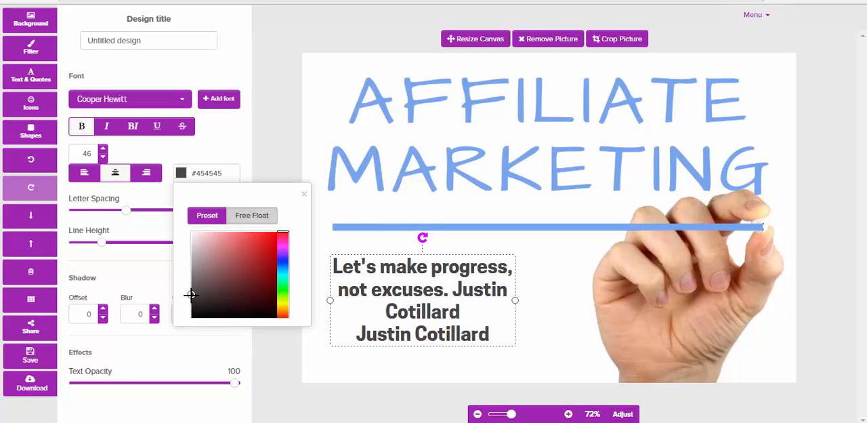
pyautogui.moveTo(191, 296); pyautogui.dragTo(241, 253)
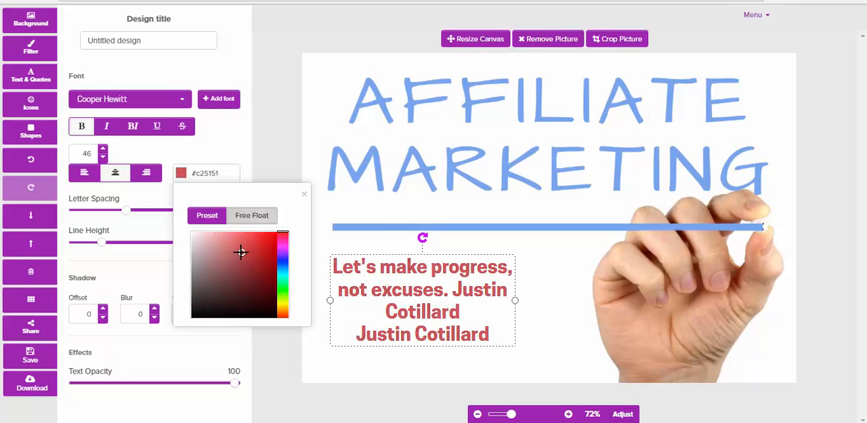
pyautogui.click(123, 281)
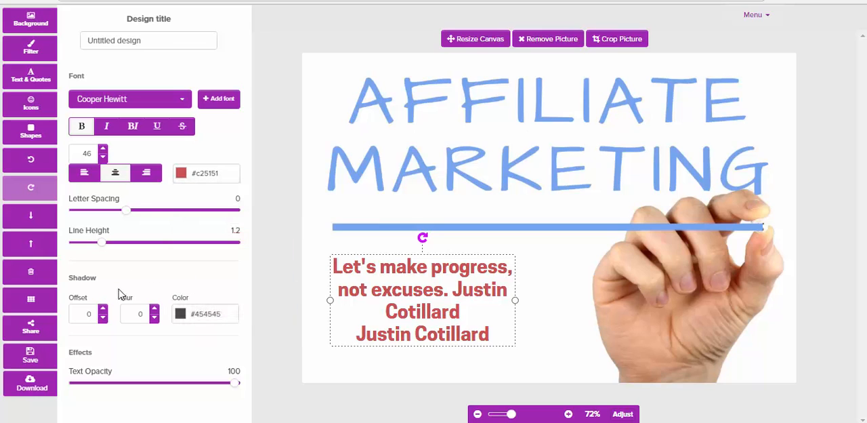
# Give the quote text a shadow with offset 3 and blur 4, and deselect it.
pyautogui.click(102, 311)
pyautogui.click(102, 311)
pyautogui.click(103, 310)
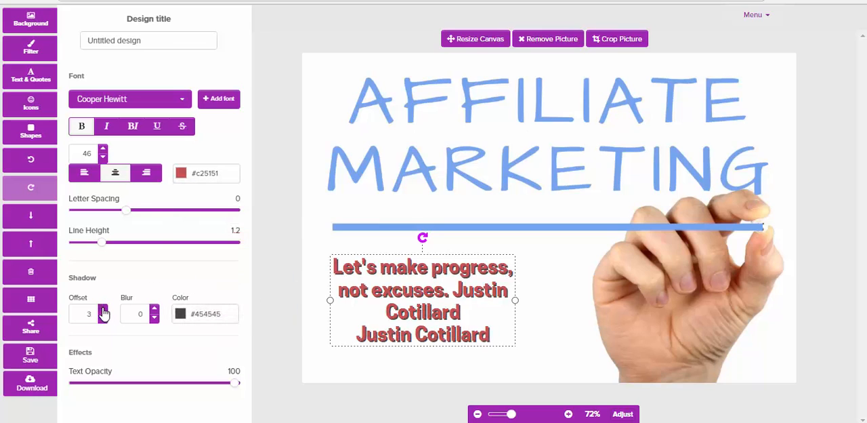
pyautogui.click(102, 310)
pyautogui.click(102, 317)
pyautogui.click(155, 309)
pyautogui.click(154, 310)
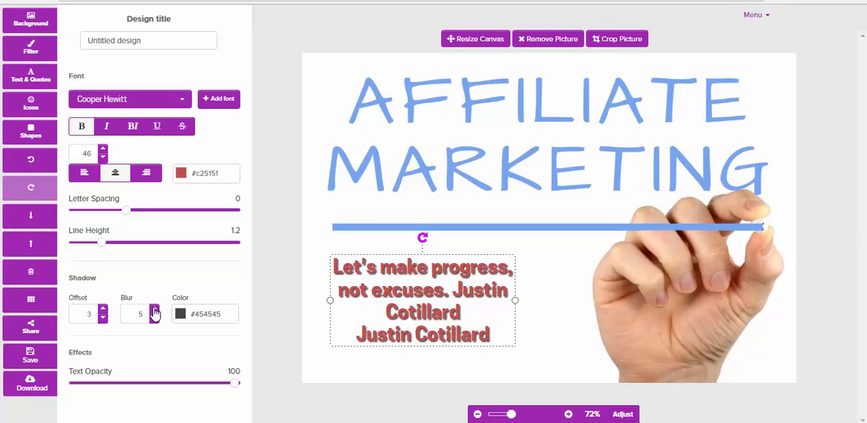
pyautogui.click(156, 317)
pyautogui.click(323, 286)
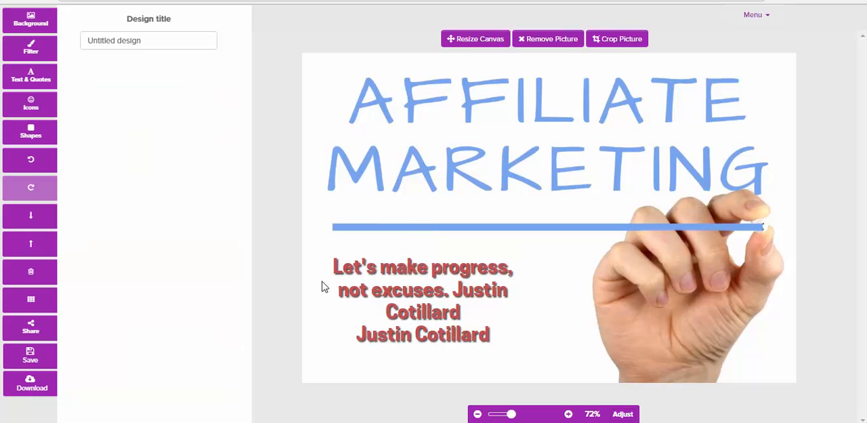
pyautogui.click(28, 76)
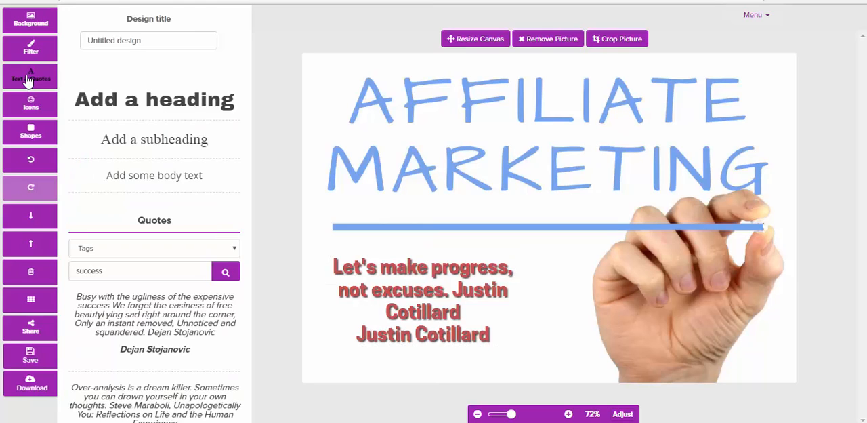
pyautogui.click(140, 107)
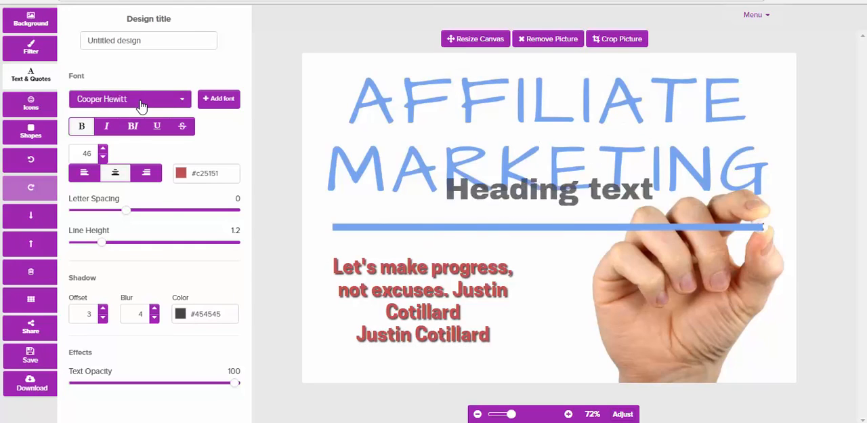
pyautogui.moveTo(552, 225); pyautogui.dragTo(525, 219)
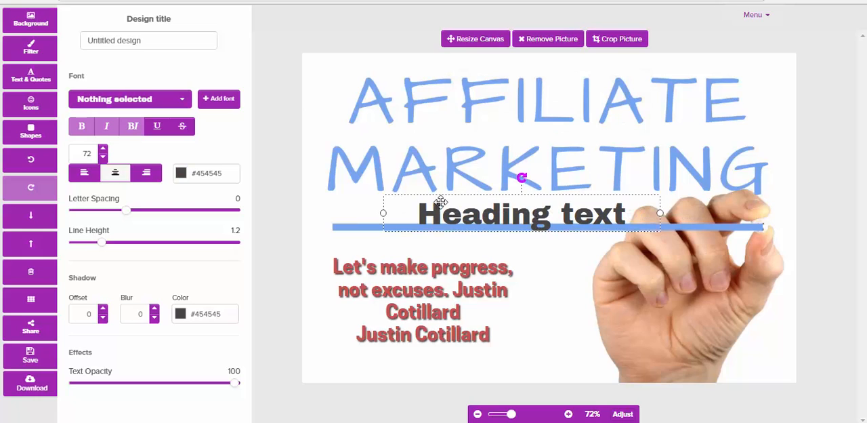
pyautogui.press('Delete')
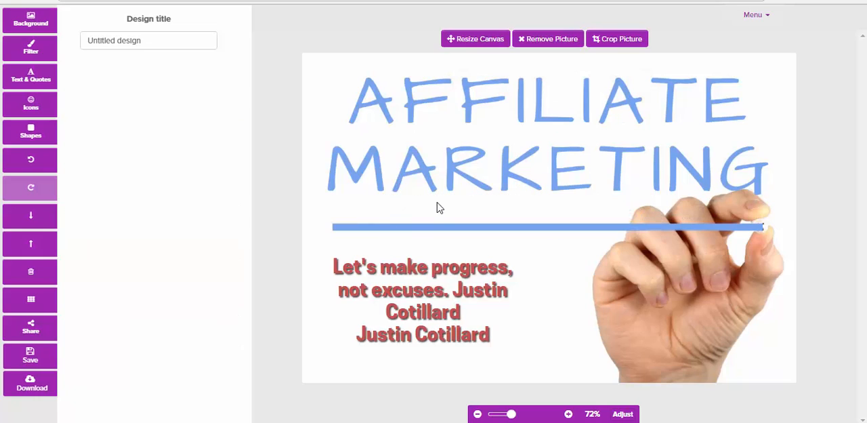
# Apply a colour overlay filter of strength 19 in pale pink #e3d1d1 to the background picture.
pyautogui.click(30, 51)
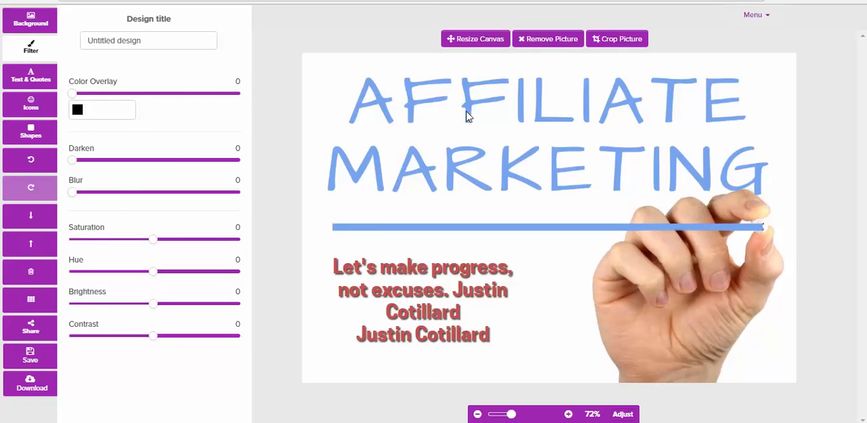
pyautogui.click(79, 117)
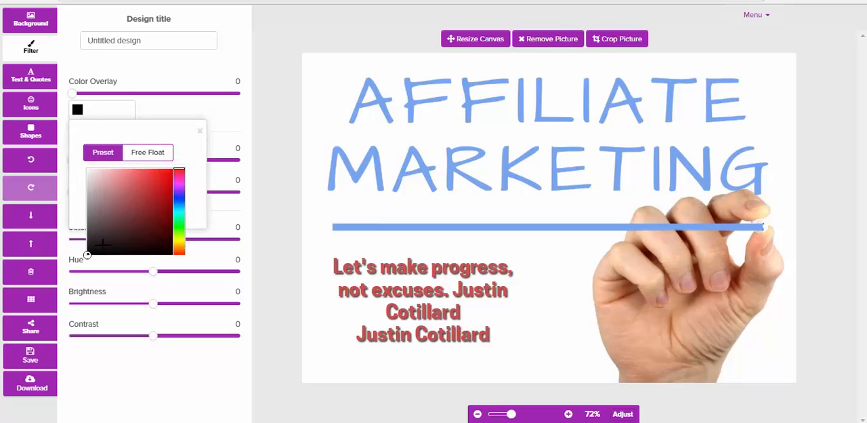
pyautogui.moveTo(87, 255); pyautogui.dragTo(138, 183)
pyautogui.moveTo(73, 93); pyautogui.dragTo(106, 98)
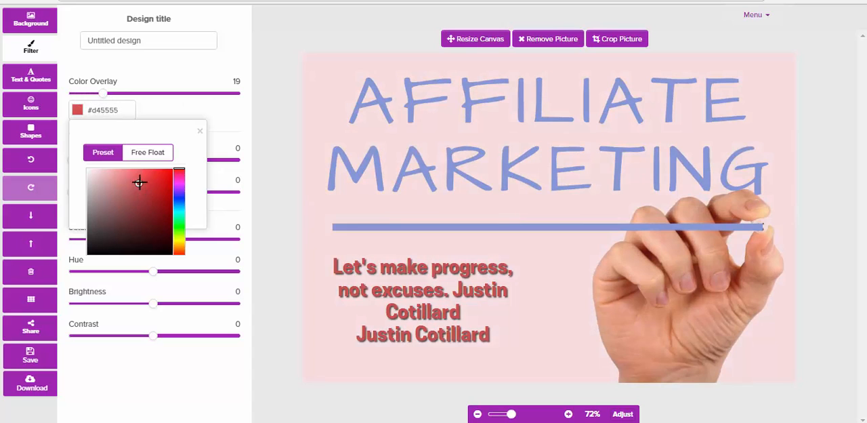
pyautogui.moveTo(140, 181); pyautogui.dragTo(94, 178)
pyautogui.click(225, 118)
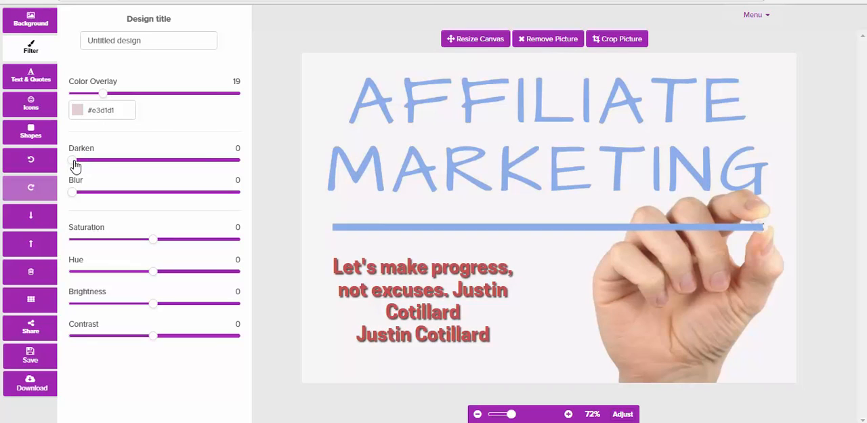
# Set the picture filters to darken 9, blur 12, saturation 9, hue 6, brightness -3 and contrast -2.
pyautogui.moveTo(73, 165); pyautogui.dragTo(94, 199)
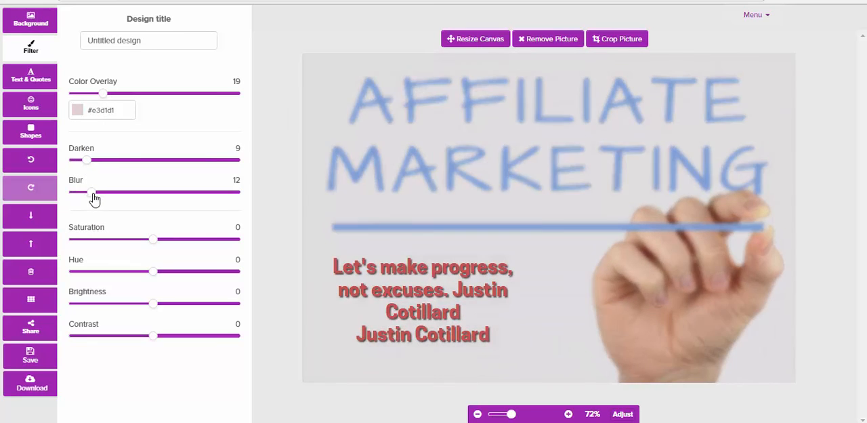
pyautogui.moveTo(150, 241)
pyautogui.mouseDown()
pyautogui.moveTo(133, 244)
pyautogui.moveTo(164, 244)
pyautogui.mouseUp()
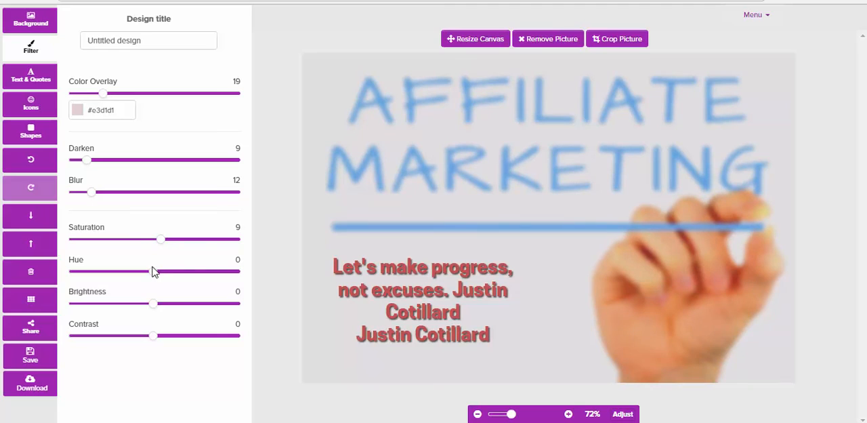
pyautogui.moveTo(155, 271); pyautogui.dragTo(158, 276)
pyautogui.moveTo(153, 304); pyautogui.dragTo(155, 343)
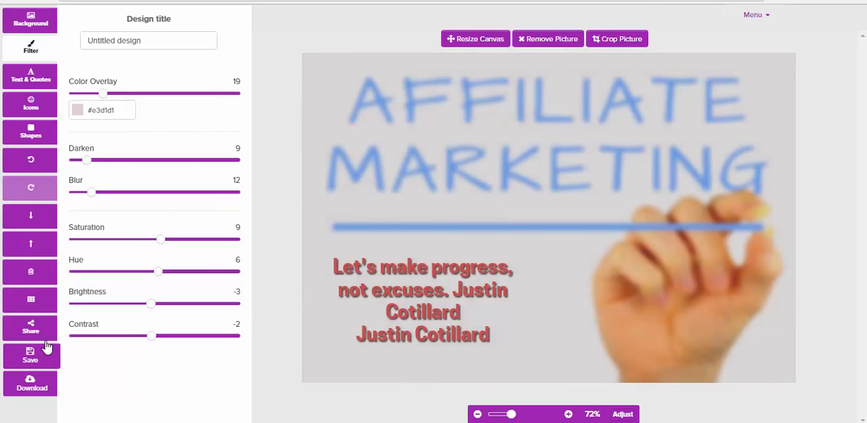
# Turn on the alignment grid over the canvas.
pyautogui.click(30, 302)
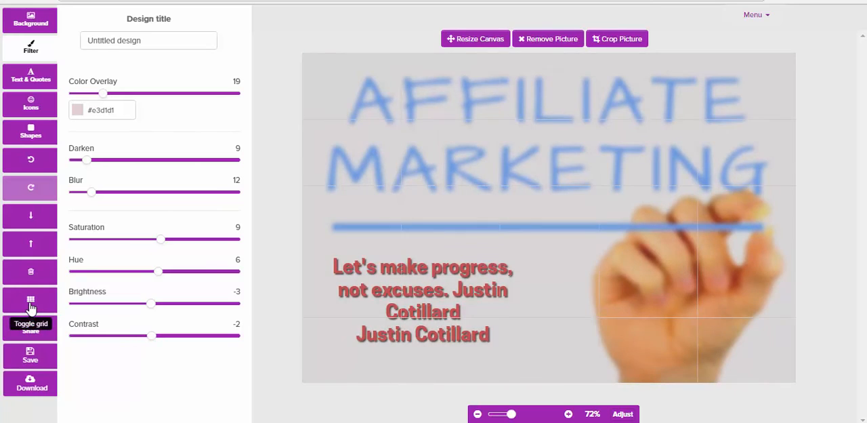
# Turn off the alignment grid and review the options for sharing the design with team members and on social media.
pyautogui.click(30, 302)
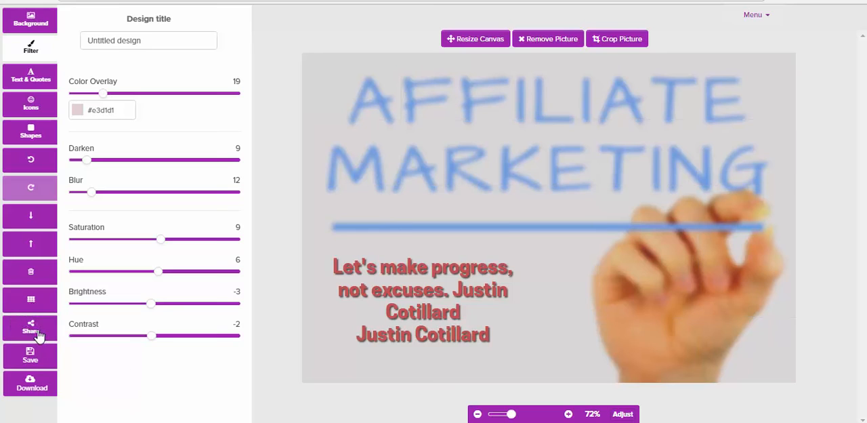
pyautogui.click(30, 326)
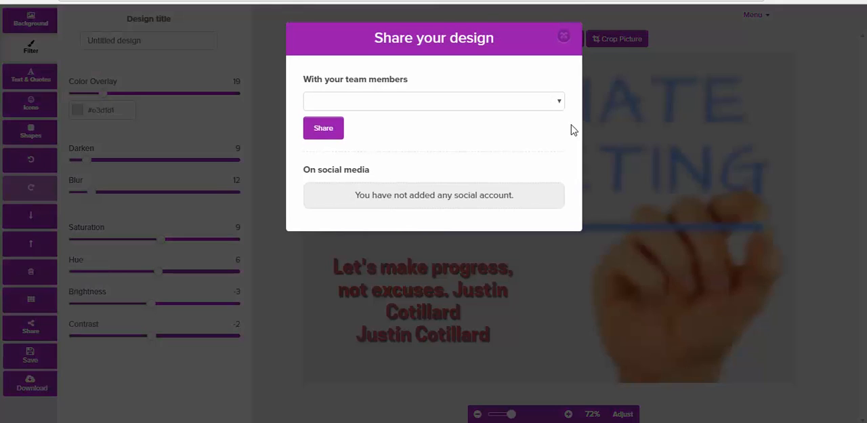
pyautogui.click(559, 105)
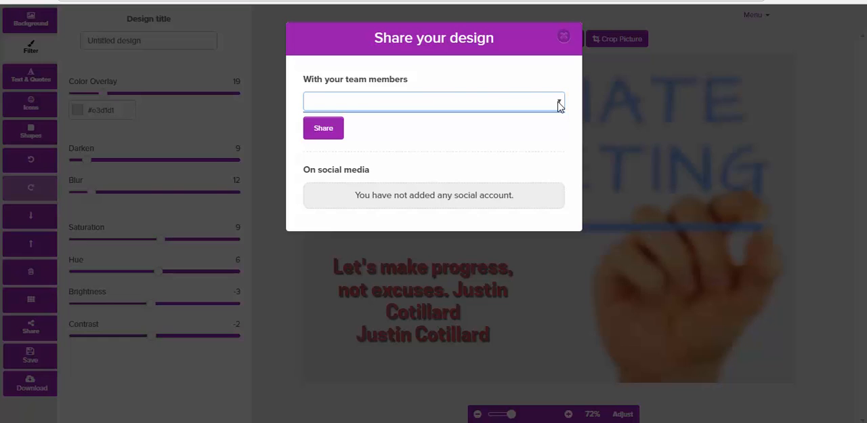
pyautogui.click(327, 134)
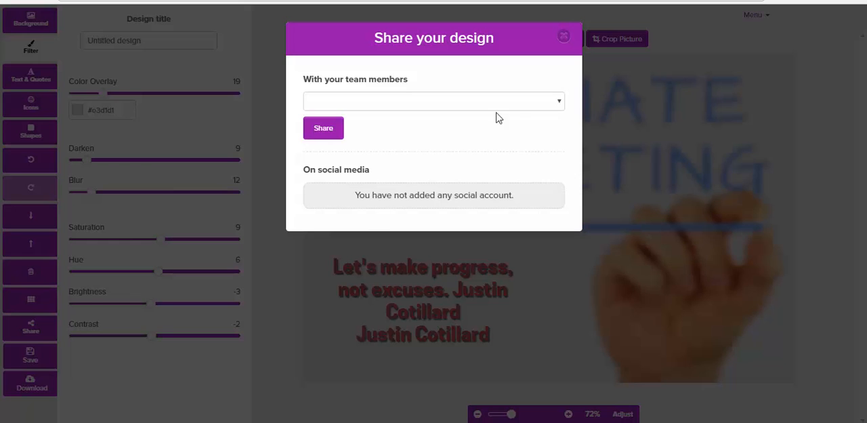
pyautogui.click(565, 37)
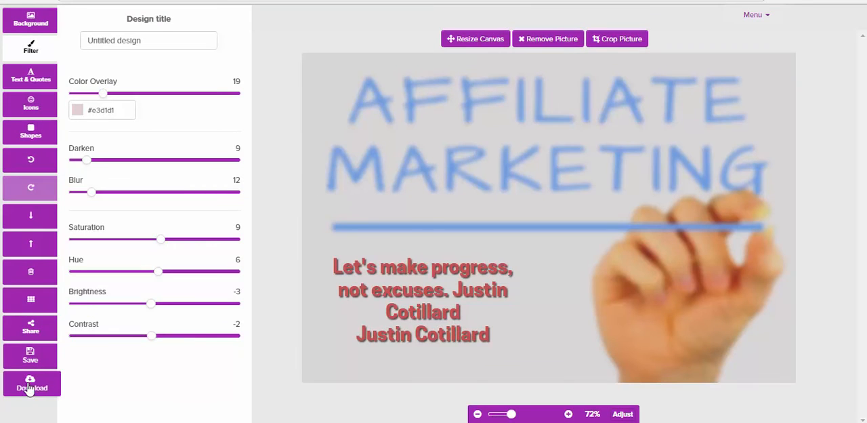
# Review the save options and the download formats offered for the design.
pyautogui.click(30, 358)
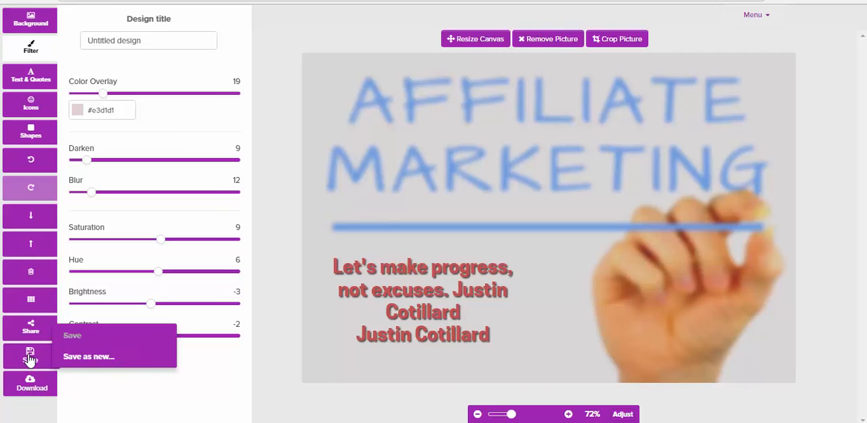
pyautogui.click(31, 388)
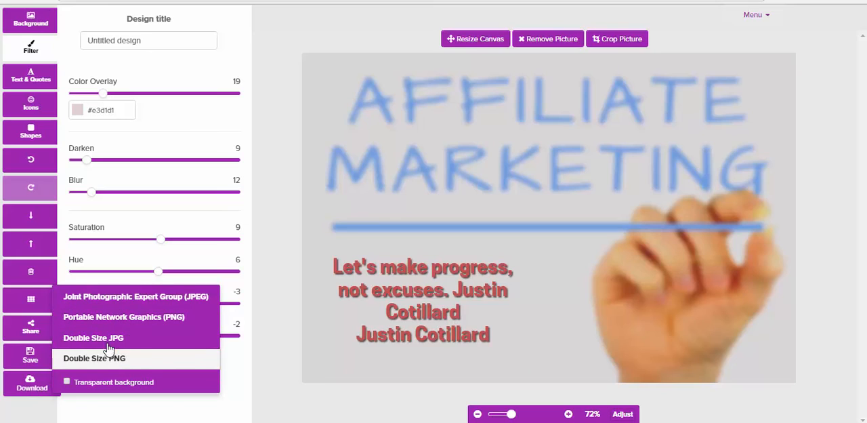
pyautogui.click(270, 306)
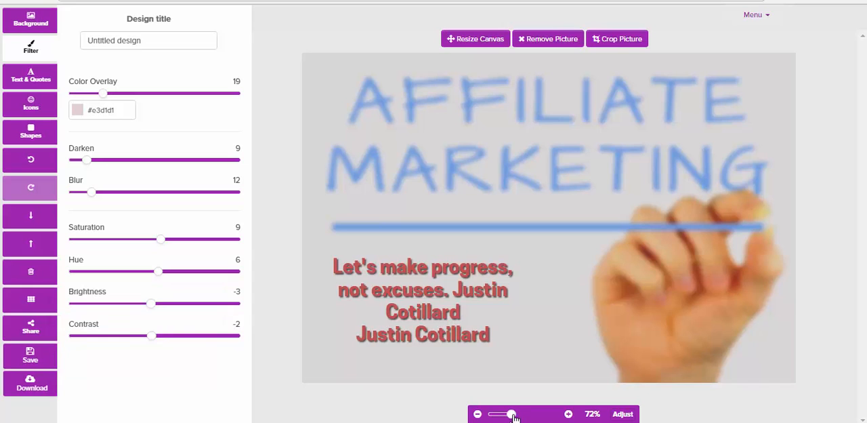
pyautogui.moveTo(513, 414)
pyautogui.mouseDown()
pyautogui.moveTo(500, 415)
pyautogui.moveTo(508, 414)
pyautogui.mouseUp()
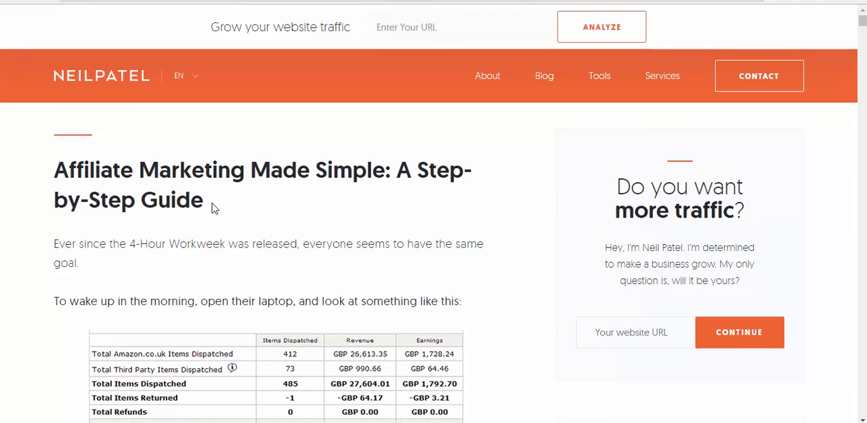
# Send the NeilPatel article title "Affiliate Marketing Made Simple: A Step-by-Step Guide" to a new Pixelmodo design and nudge the text block upward.
pyautogui.moveTo(214, 205); pyautogui.dragTo(56, 177)
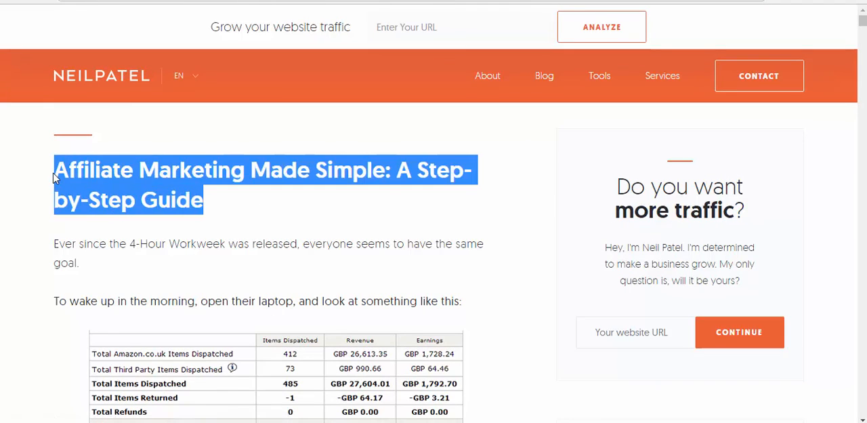
pyautogui.rightClick(55, 177)
pyautogui.click(101, 235)
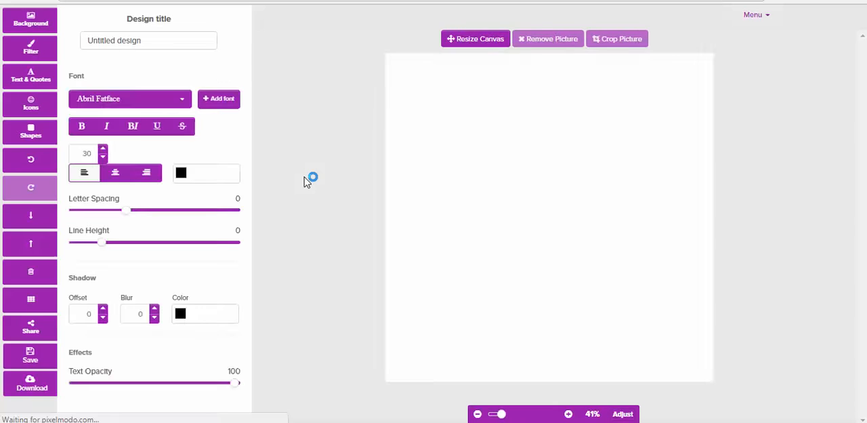
pyautogui.moveTo(573, 203)
pyautogui.mouseDown()
pyautogui.moveTo(578, 109)
pyautogui.moveTo(571, 193)
pyautogui.mouseUp()
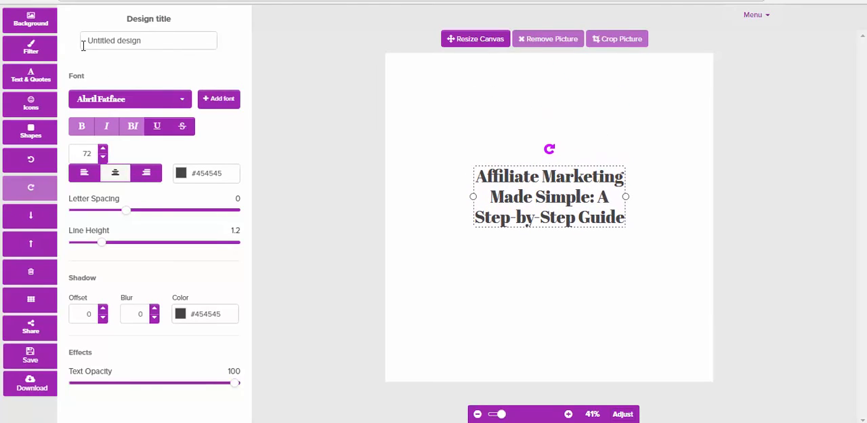
# Search the background images for "affiliate" and apply the photo of a man in a hoodie working at a computer desk.
pyautogui.click(30, 24)
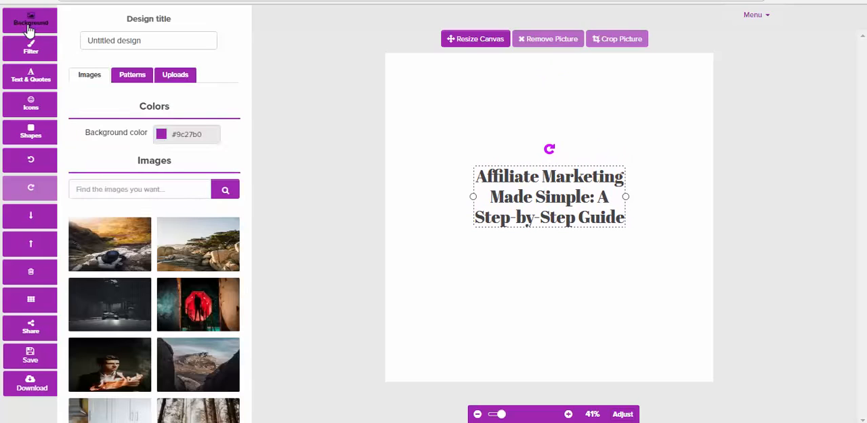
pyautogui.click(131, 189)
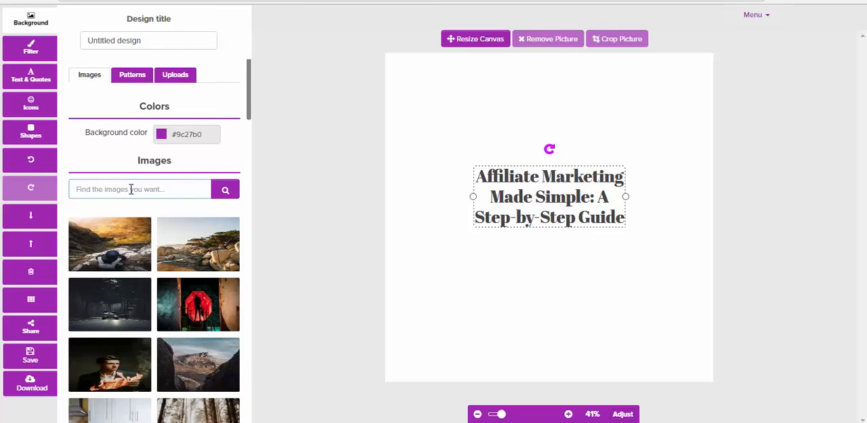
pyautogui.click(131, 189)
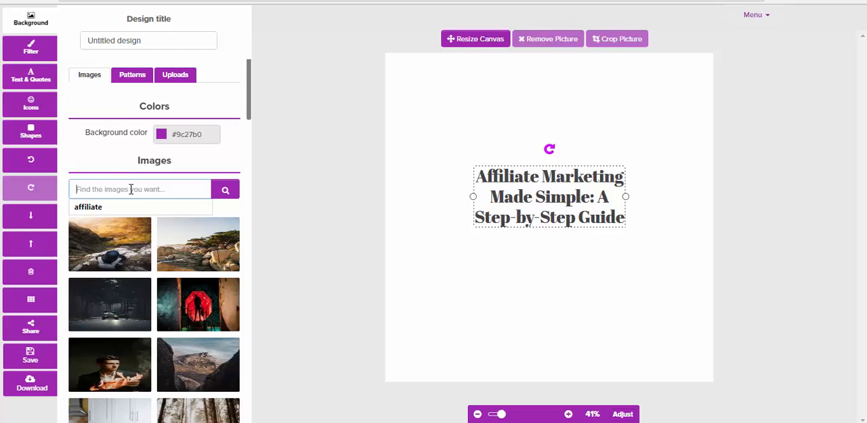
pyautogui.write('affiliate')
pyautogui.click(106, 208)
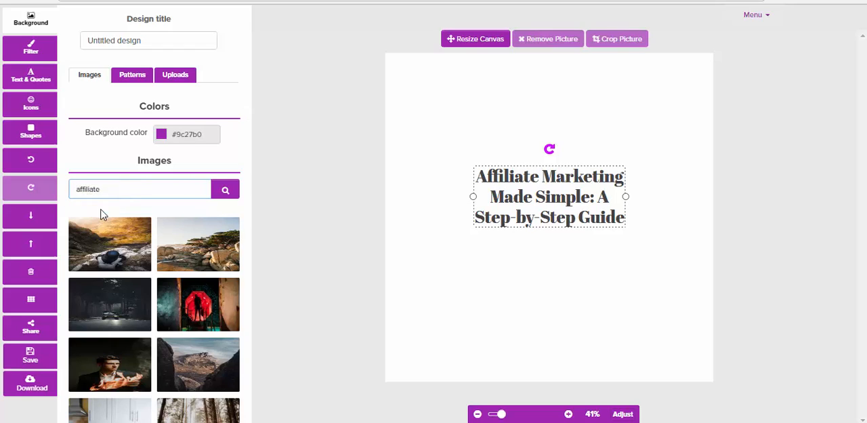
pyautogui.click(226, 192)
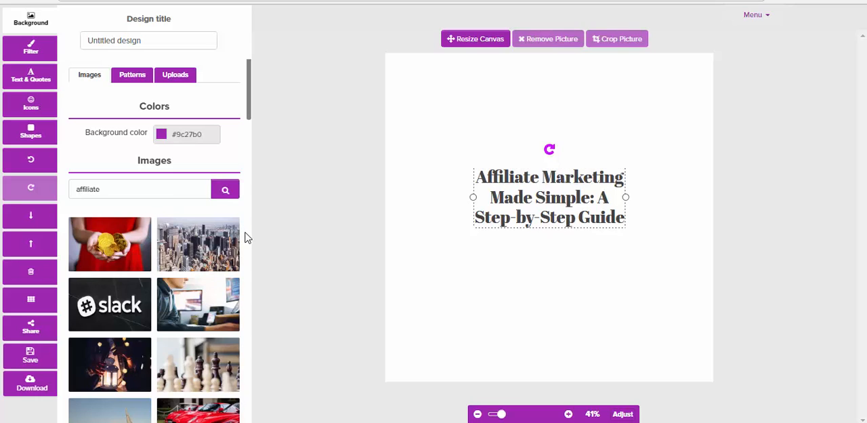
pyautogui.scroll(-1, 246, 237)
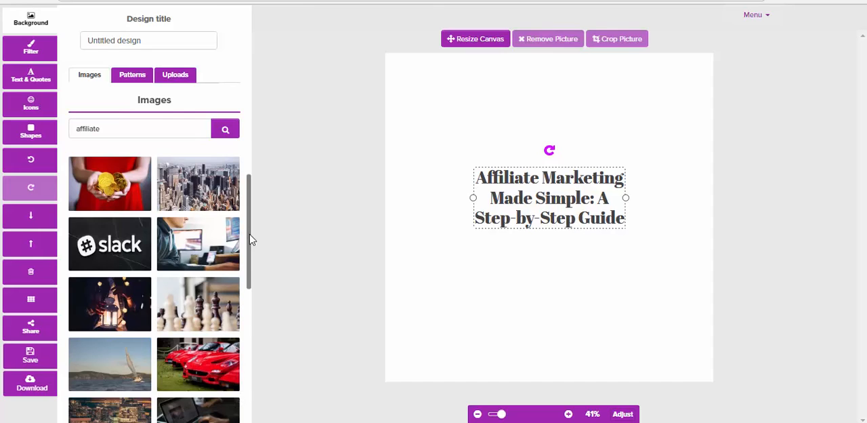
pyautogui.moveTo(248, 240); pyautogui.dragTo(252, 302)
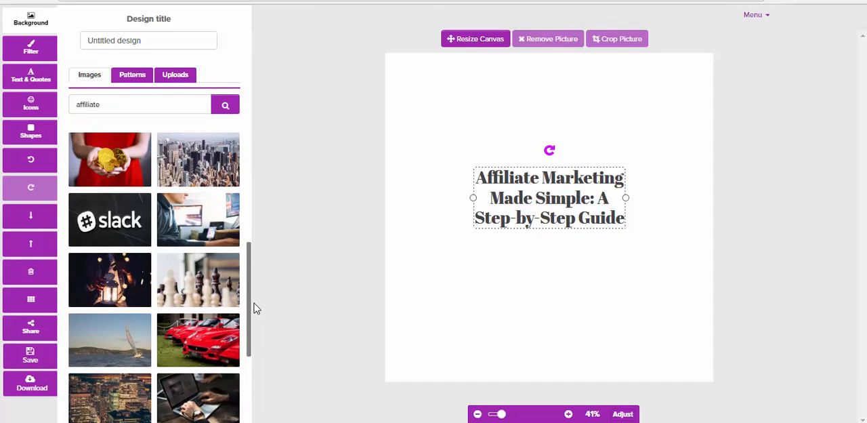
pyautogui.click(199, 217)
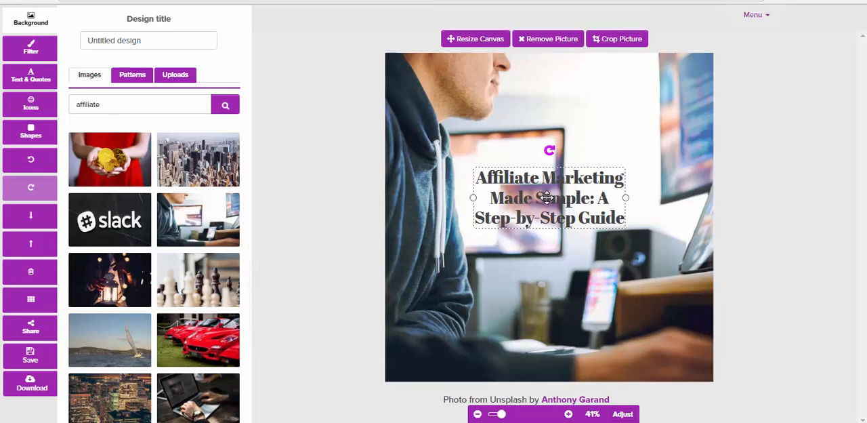
# Move the title text slightly up over the monitor, recolour it with the preset crimson red, and deselect it.
pyautogui.moveTo(547, 197); pyautogui.dragTo(553, 176)
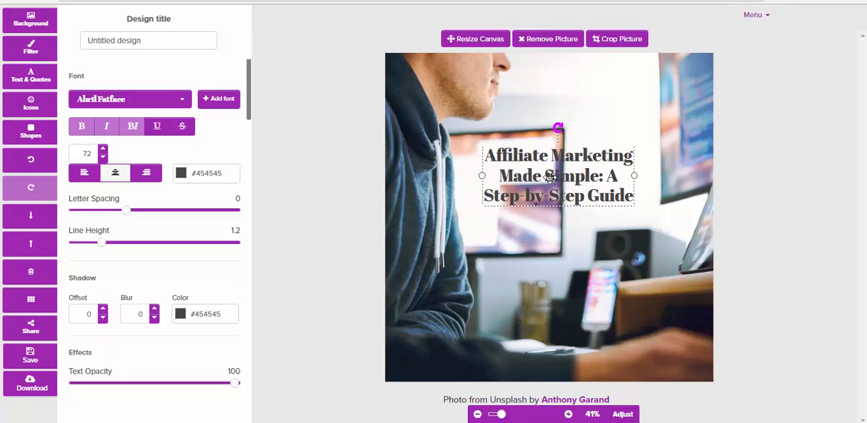
pyautogui.click(181, 174)
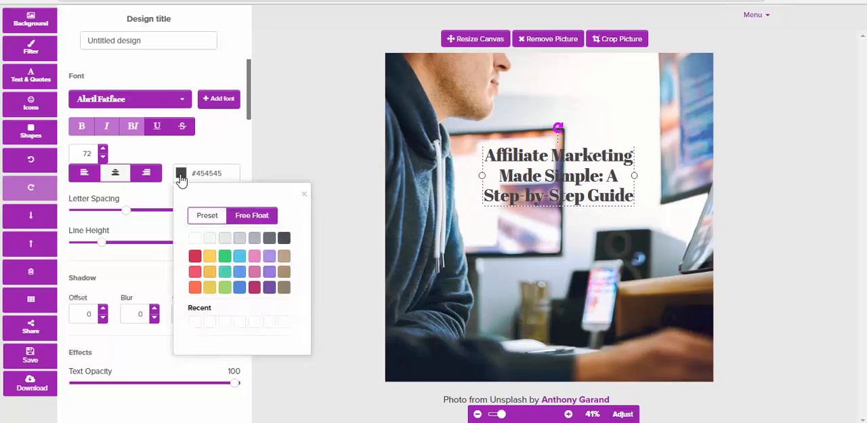
pyautogui.click(195, 256)
pyautogui.click(468, 231)
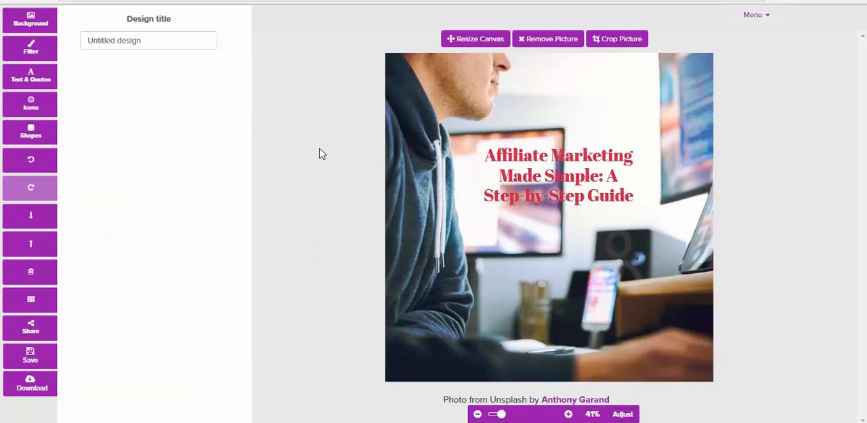
# Give the background photo a black colour overlay of 20, darken it by 24, and add some blur.
pyautogui.click(34, 58)
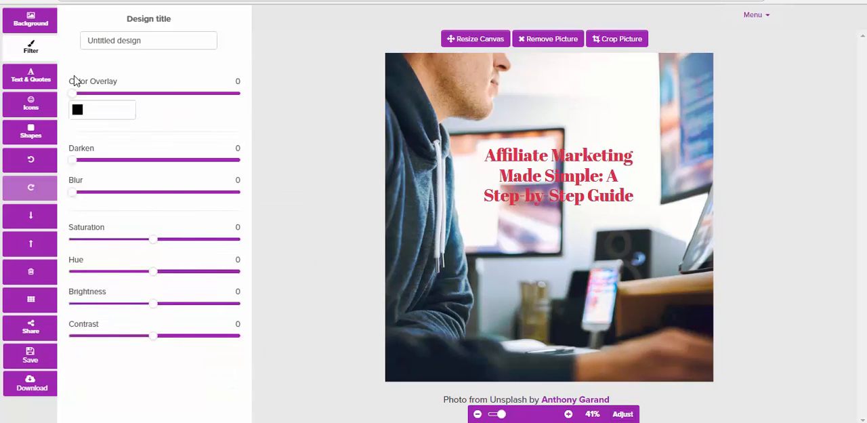
pyautogui.moveTo(73, 94); pyautogui.dragTo(108, 103)
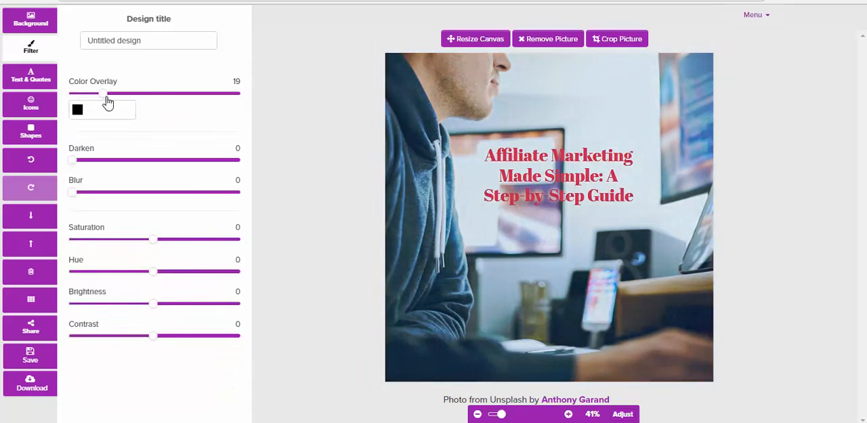
pyautogui.moveTo(72, 162); pyautogui.dragTo(113, 165)
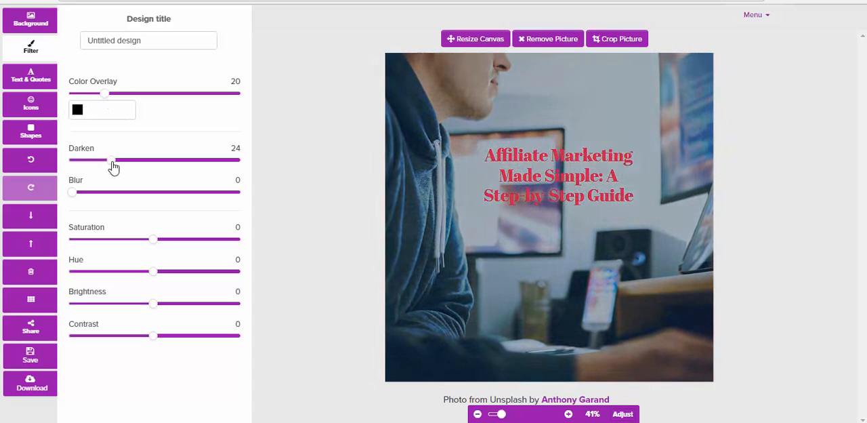
pyautogui.moveTo(73, 192); pyautogui.dragTo(114, 202)
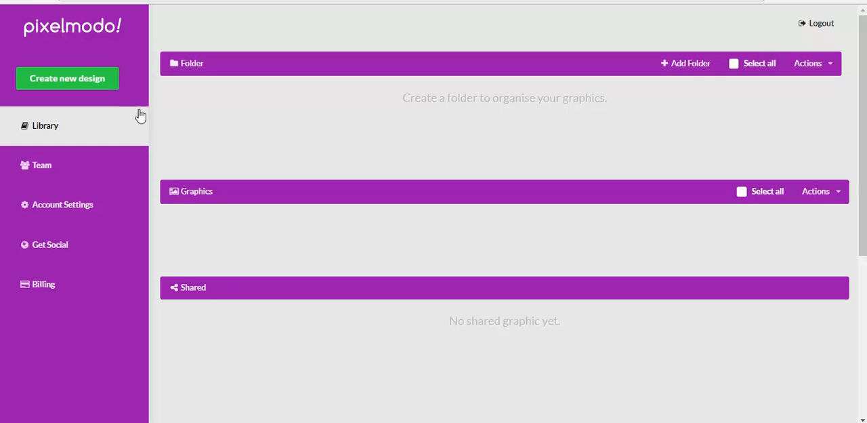
# Start a new design from the library, browse the preset graphic sizes, and choose Facebook Post at 1200px x 900px.
pyautogui.click(72, 80)
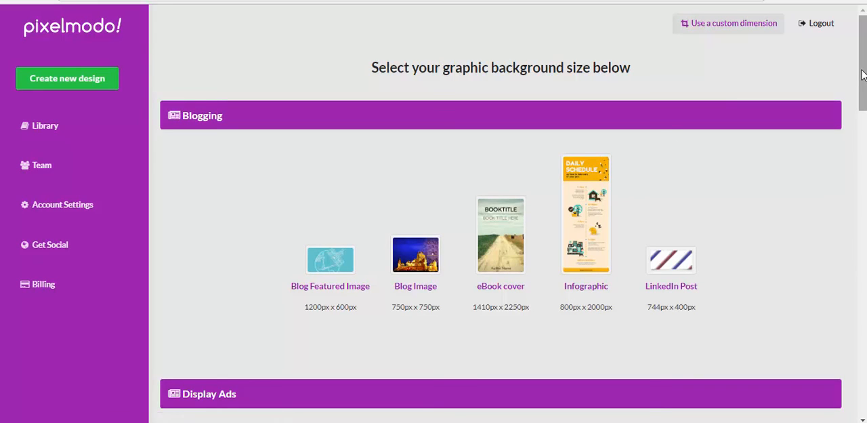
pyautogui.scroll(-2, 862, 75)
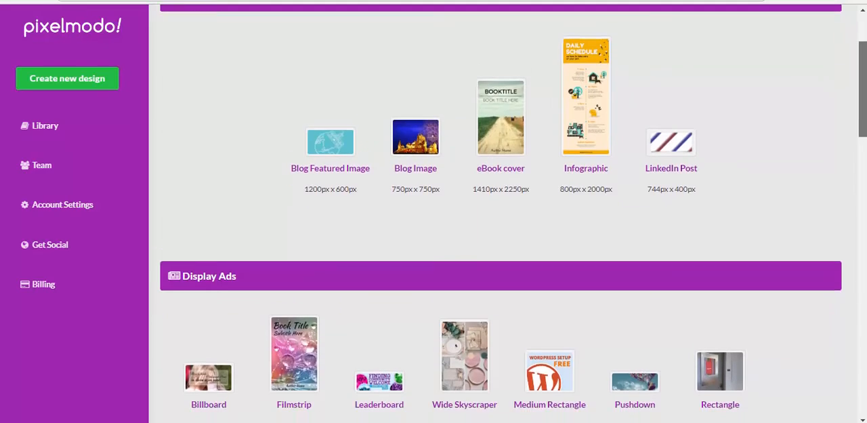
pyautogui.scroll(-4, 514, 207)
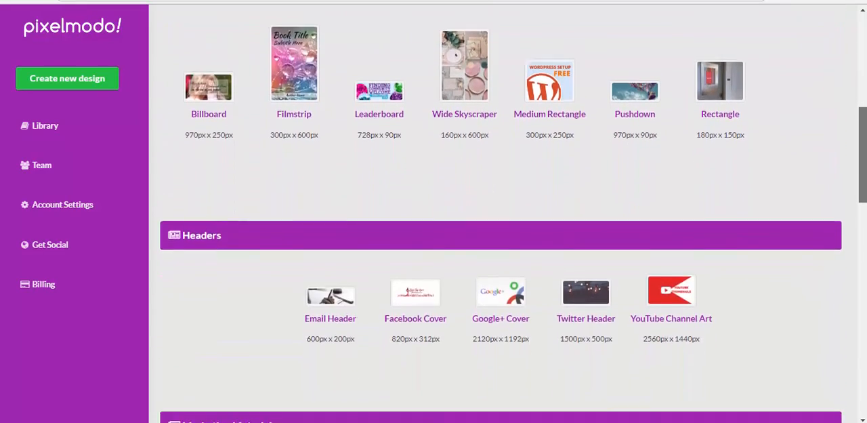
pyautogui.scroll(-5, 513, 207)
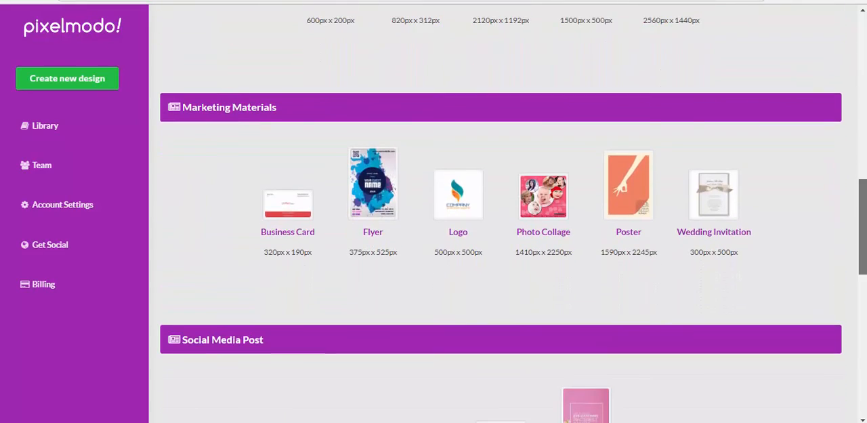
pyautogui.scroll(-4, 501, 214)
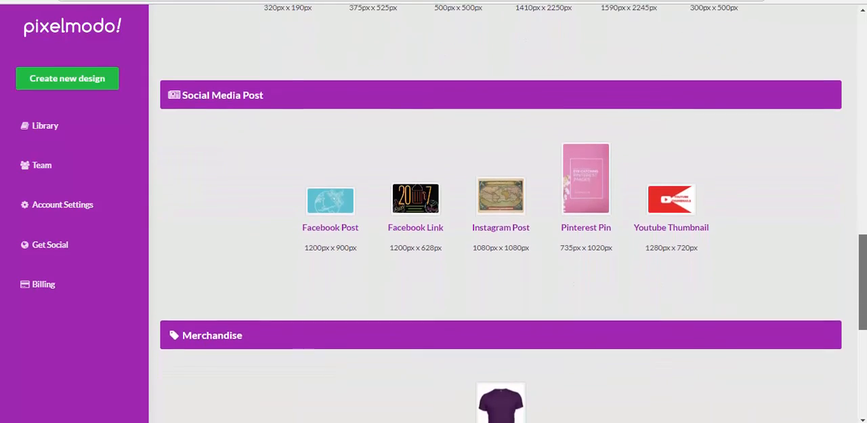
pyautogui.moveTo(866, 291); pyautogui.dragTo(866, 314)
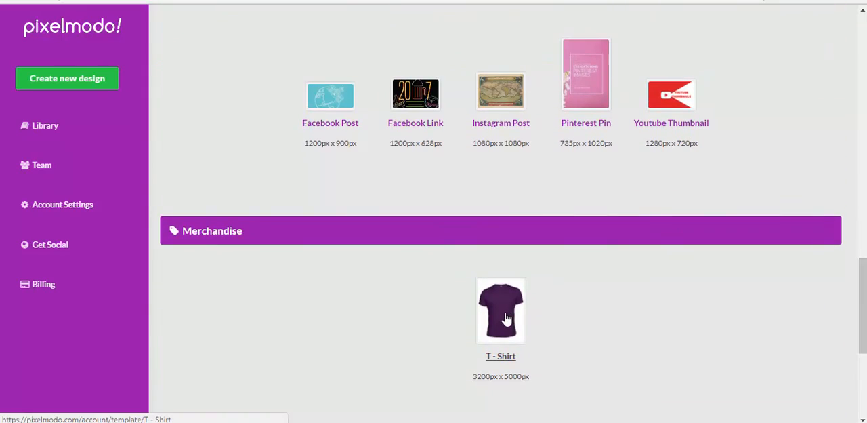
pyautogui.moveTo(864, 300); pyautogui.dragTo(864, 287)
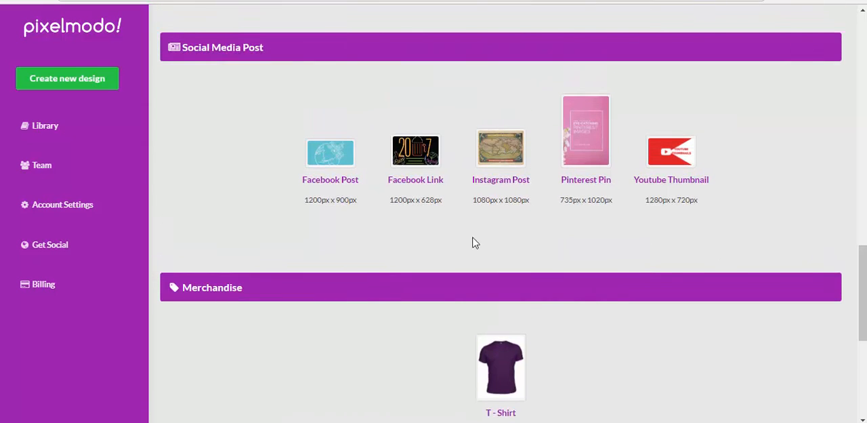
pyautogui.click(330, 166)
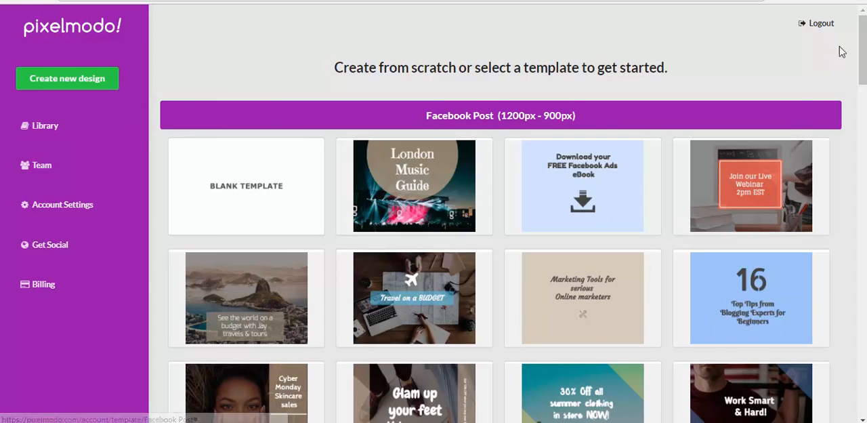
# Open the Cyber Monday Skincare sales template from the Facebook Post templates and show its background image options.
pyautogui.moveTo(862, 49); pyautogui.dragTo(862, 73)
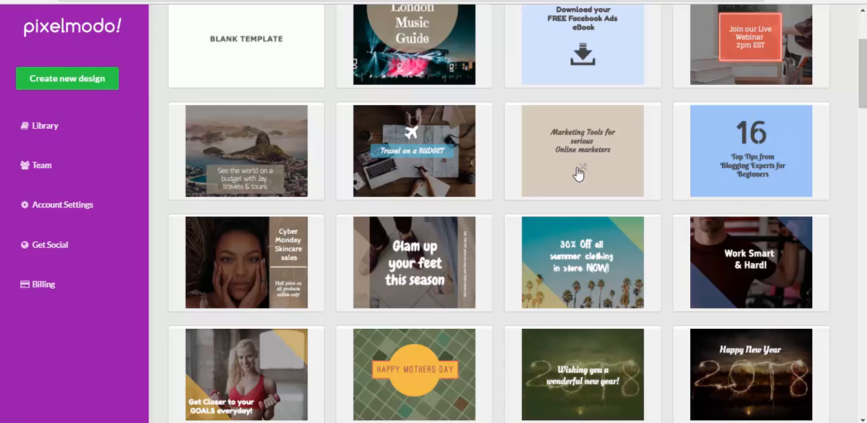
pyautogui.click(233, 276)
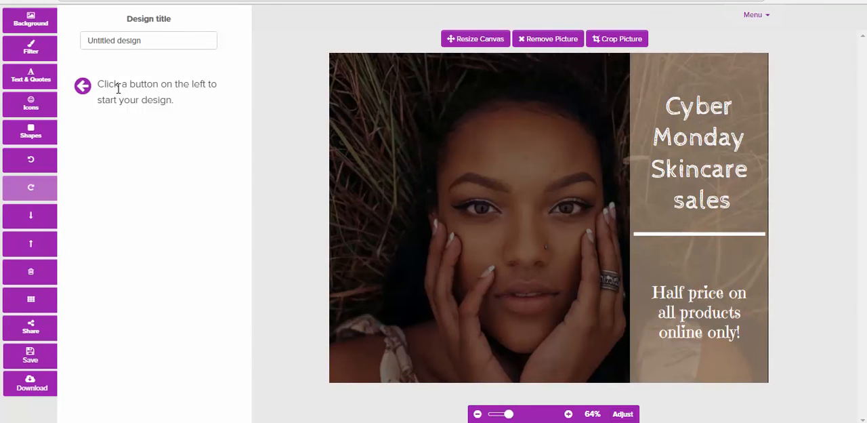
pyautogui.click(30, 23)
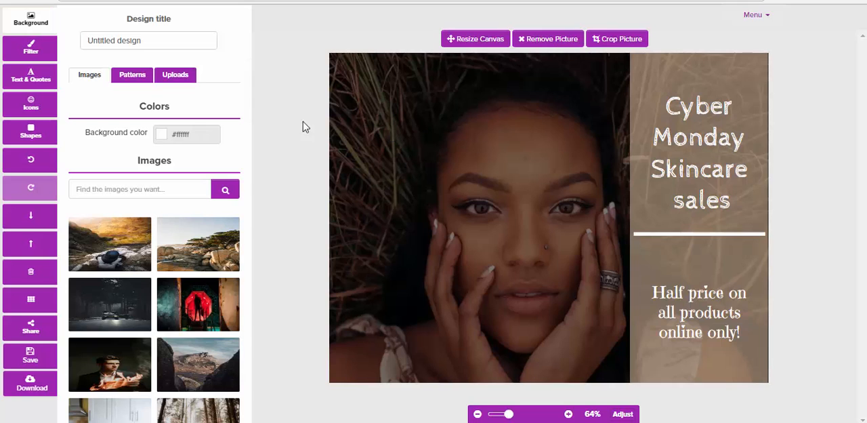
# Insert the quote beginning "But life was something more" and move it to the photo's upper-left corner.
pyautogui.click(30, 78)
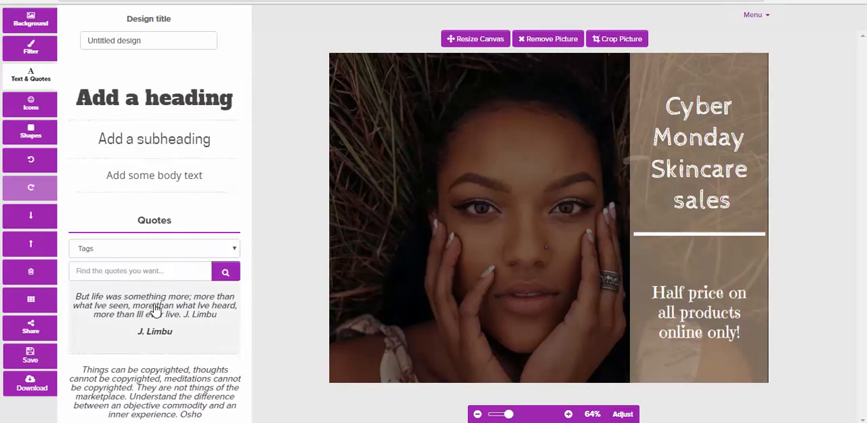
pyautogui.click(156, 308)
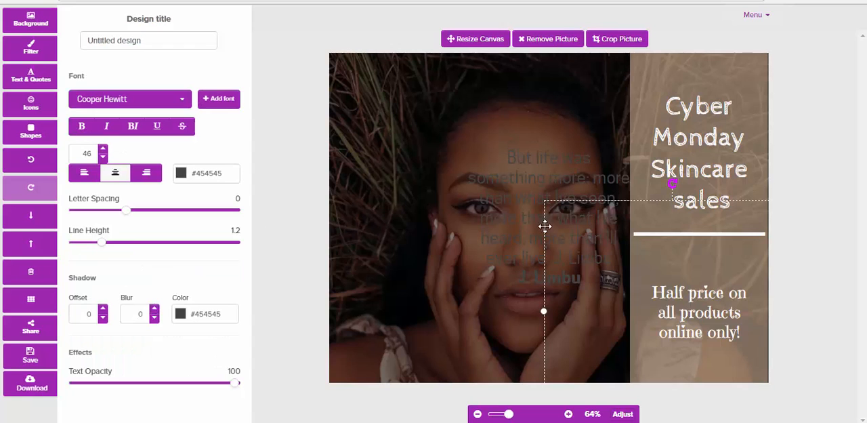
pyautogui.moveTo(545, 226); pyautogui.dragTo(444, 177)
pyautogui.click(382, 128)
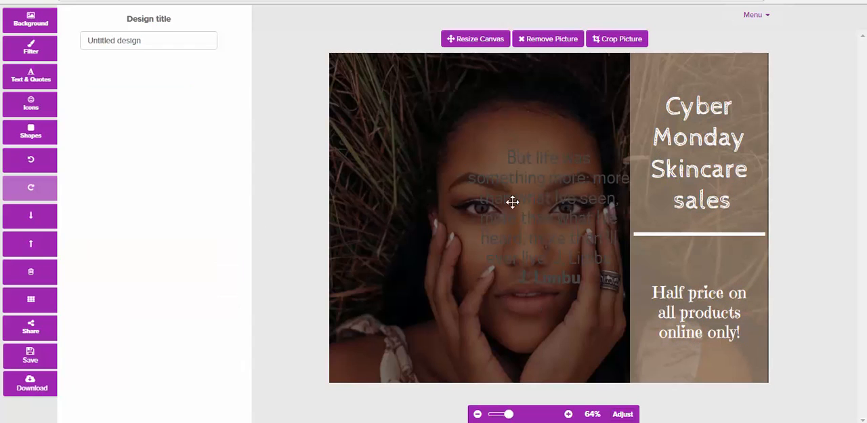
pyautogui.moveTo(506, 199); pyautogui.dragTo(387, 127)
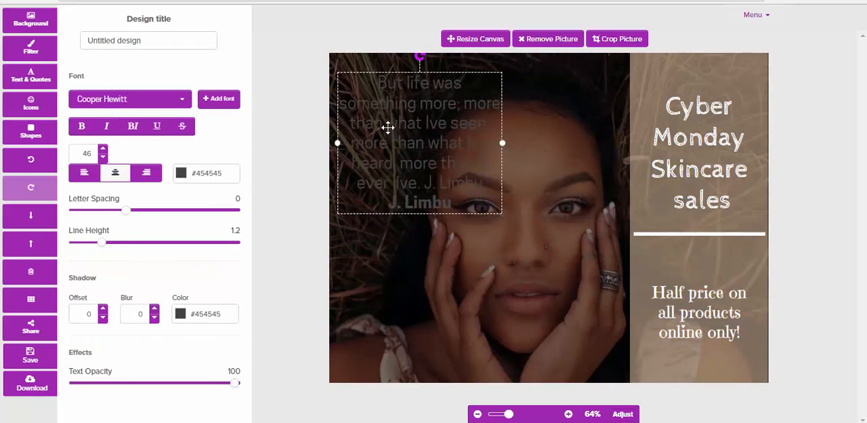
# Recolour the quote text with the preset white #ffffff and deselect it.
pyautogui.click(182, 174)
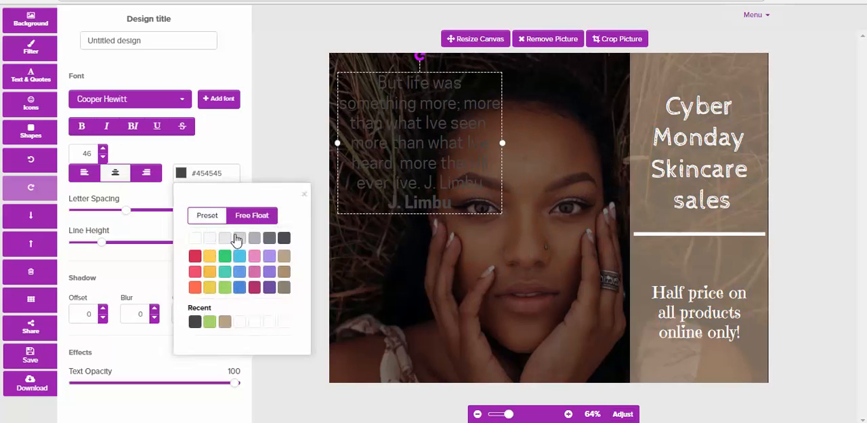
pyautogui.click(194, 238)
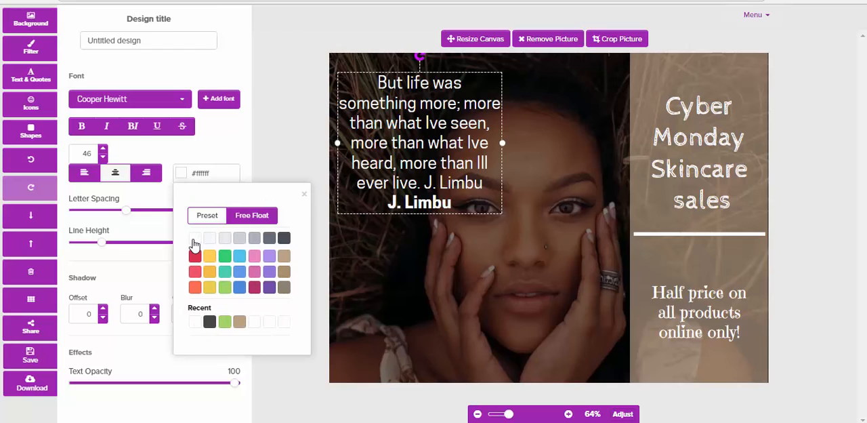
pyautogui.click(411, 257)
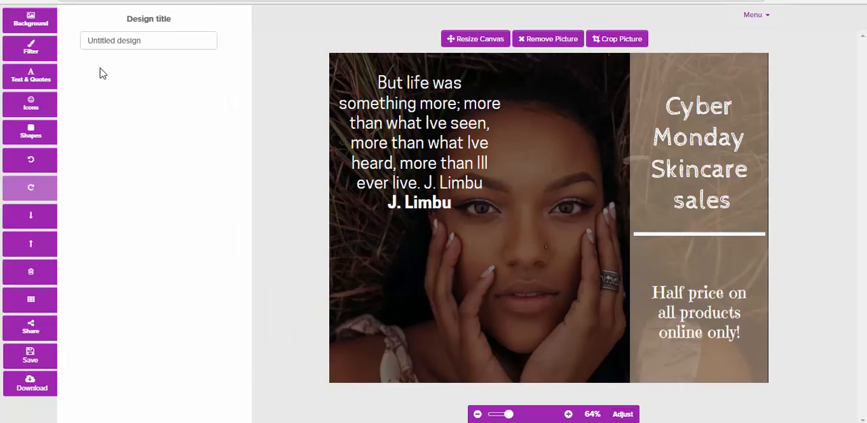
# Give the background photo a preset yellow #ffce54 colour overlay of 31.
pyautogui.click(31, 47)
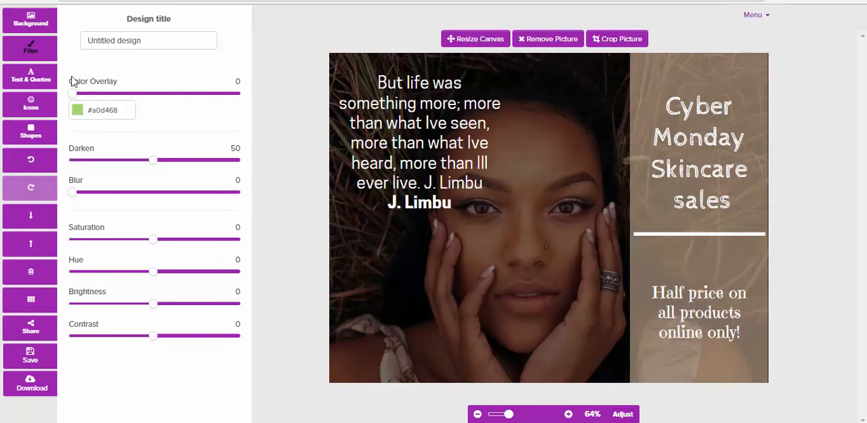
pyautogui.moveTo(73, 99); pyautogui.dragTo(103, 105)
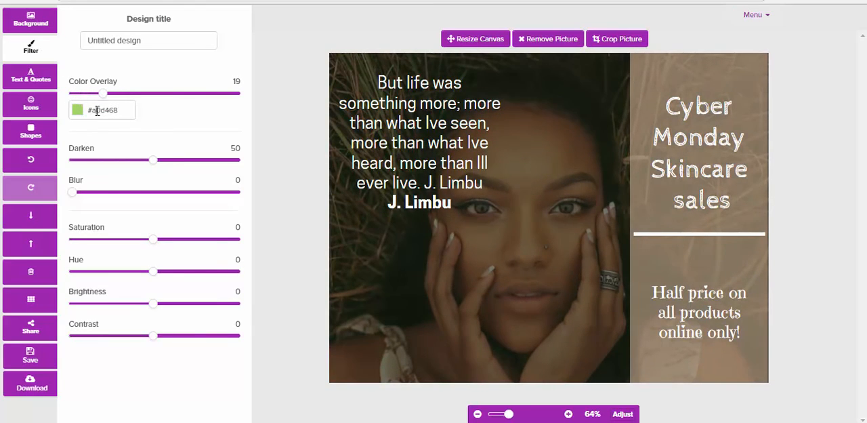
pyautogui.click(97, 110)
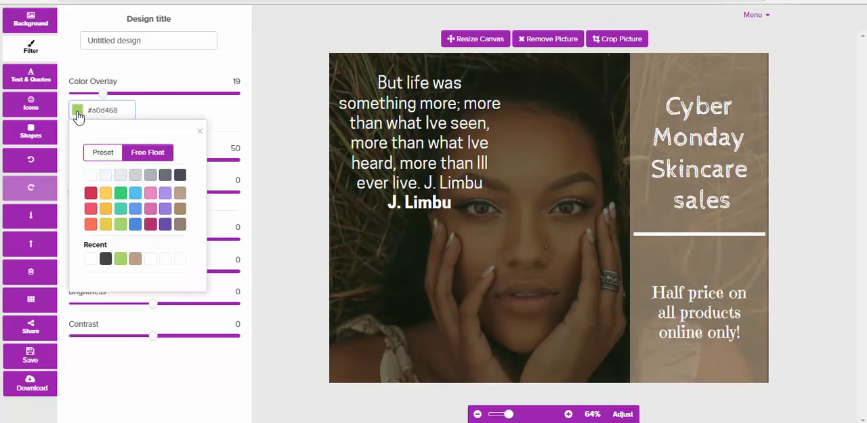
pyautogui.click(106, 195)
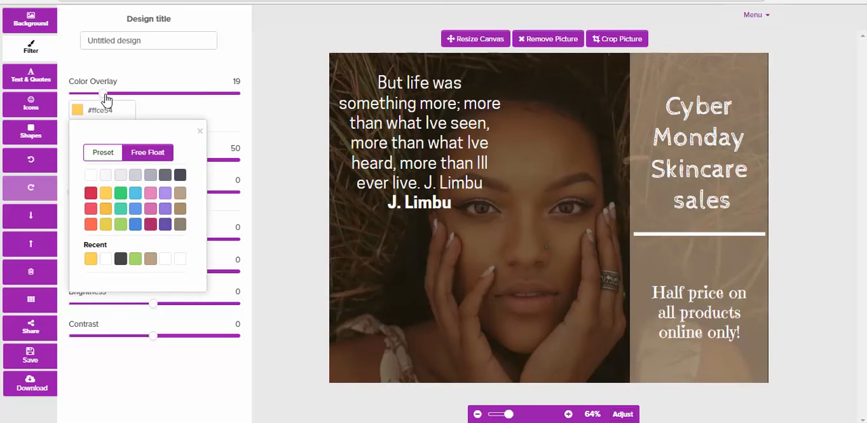
pyautogui.moveTo(106, 99); pyautogui.dragTo(126, 95)
pyautogui.click(172, 81)
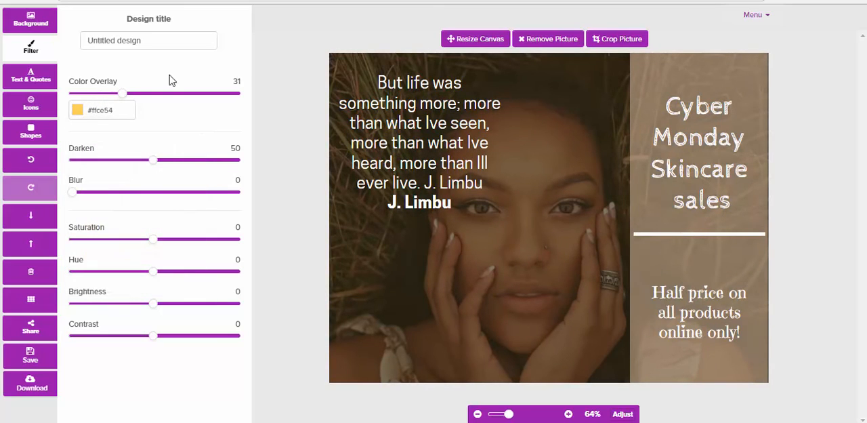
# Set the photo's darken to 30, blur to 10, saturation to -44, hue to -4, brightness to -16 and contrast to -23.
pyautogui.moveTo(154, 160); pyautogui.dragTo(120, 170)
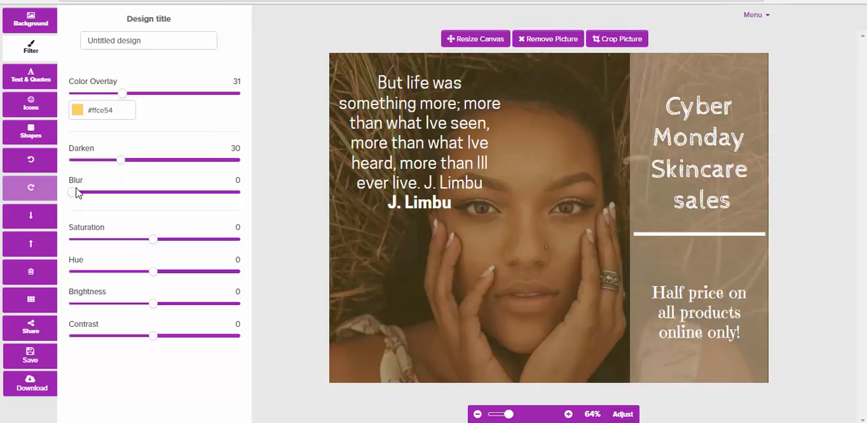
pyautogui.moveTo(76, 193); pyautogui.dragTo(91, 197)
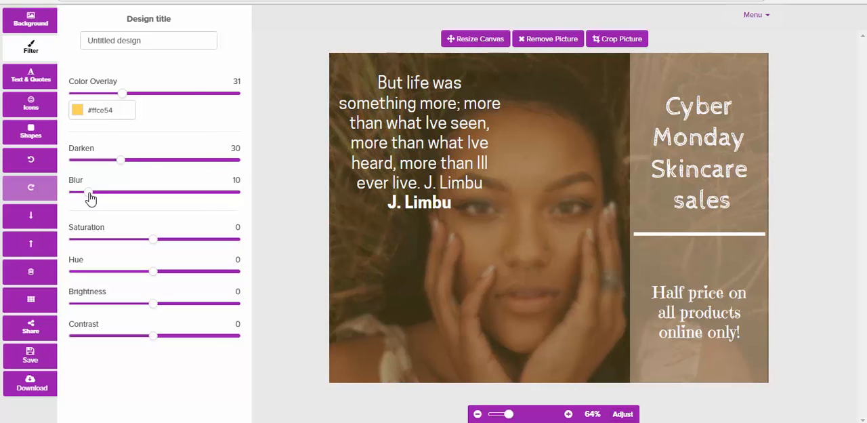
pyautogui.moveTo(154, 240); pyautogui.dragTo(118, 244)
pyautogui.moveTo(151, 273)
pyautogui.mouseDown()
pyautogui.moveTo(138, 273)
pyautogui.moveTo(150, 275)
pyautogui.mouseUp()
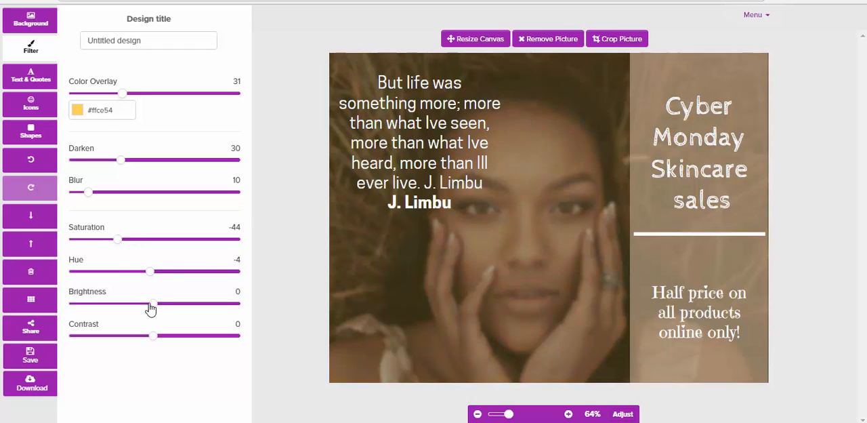
pyautogui.moveTo(149, 306); pyautogui.dragTo(144, 308)
pyautogui.moveTo(157, 339); pyautogui.dragTo(139, 343)
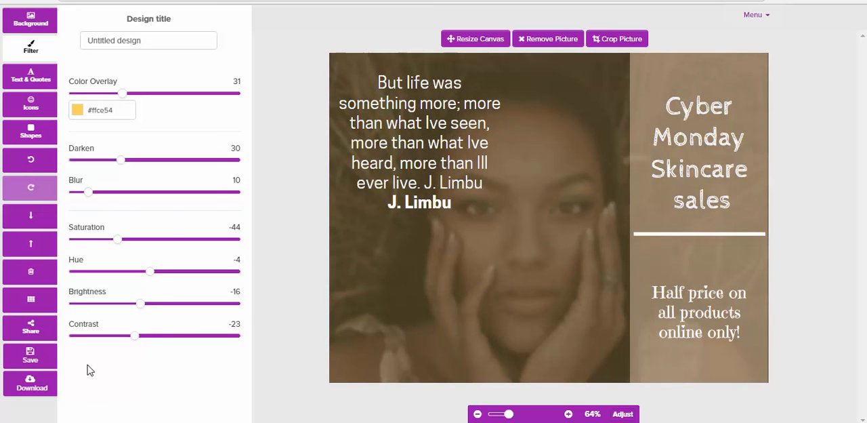
# Add the Pinterest icon from the icon library, shrink it, and place it in the design's upper-right corner.
pyautogui.click(30, 108)
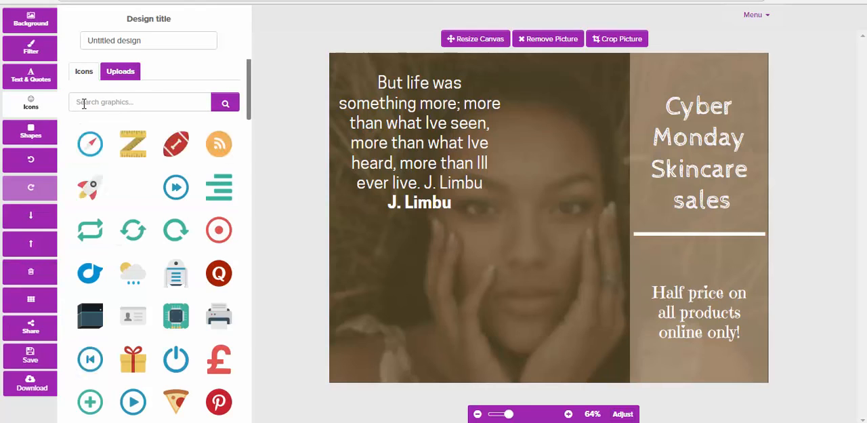
pyautogui.click(109, 105)
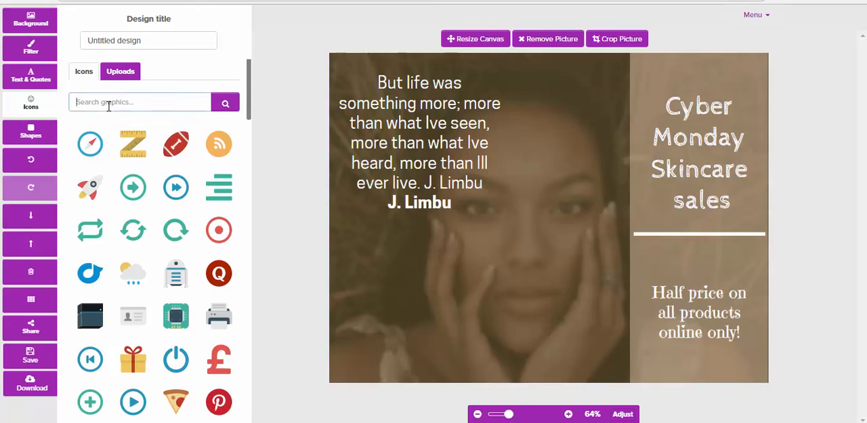
pyautogui.click(219, 402)
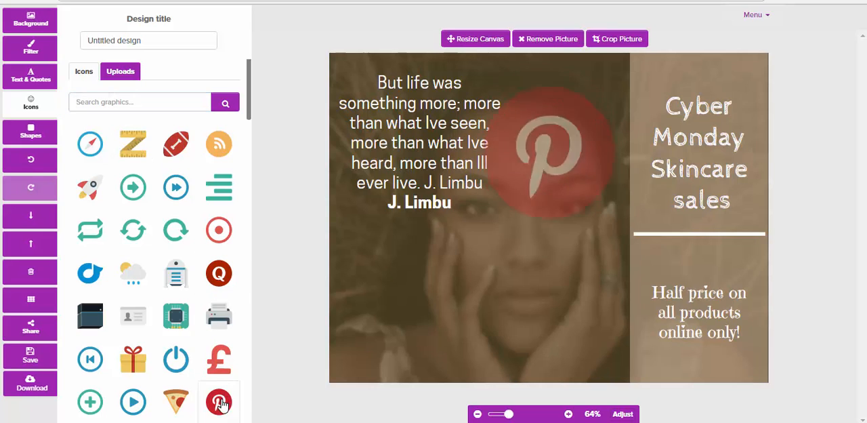
pyautogui.click(551, 237)
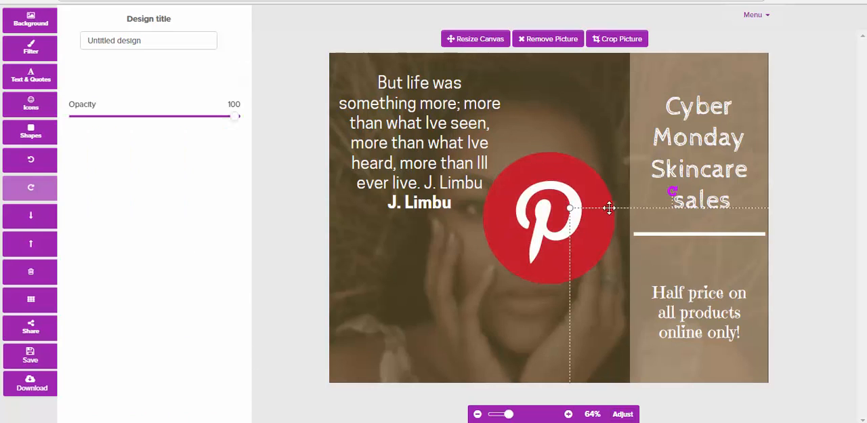
pyautogui.moveTo(557, 207); pyautogui.dragTo(608, 189)
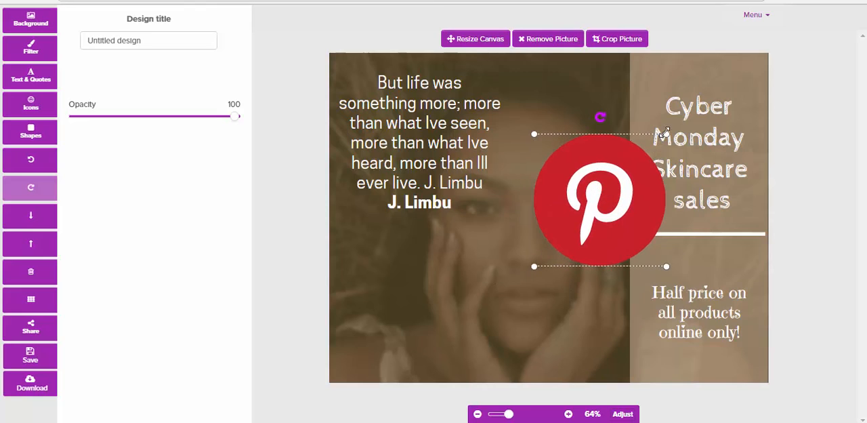
pyautogui.moveTo(664, 136); pyautogui.dragTo(749, 69)
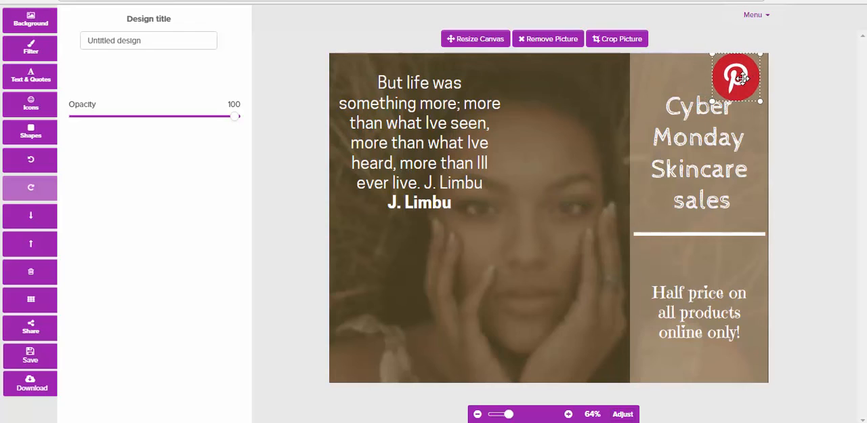
# Shift the "Cyber Monday Skincare sales" title left and slightly down, and move the "Half price" text left in line with it.
pyautogui.click(682, 136)
pyautogui.moveTo(680, 137); pyautogui.dragTo(665, 139)
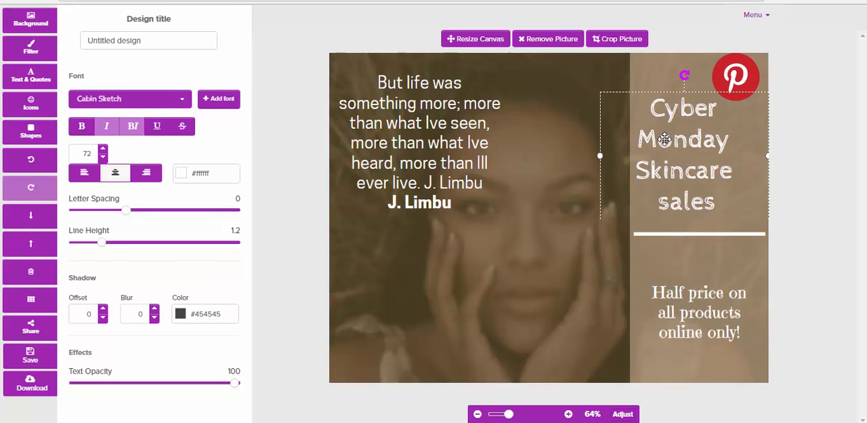
pyautogui.moveTo(705, 318); pyautogui.dragTo(690, 319)
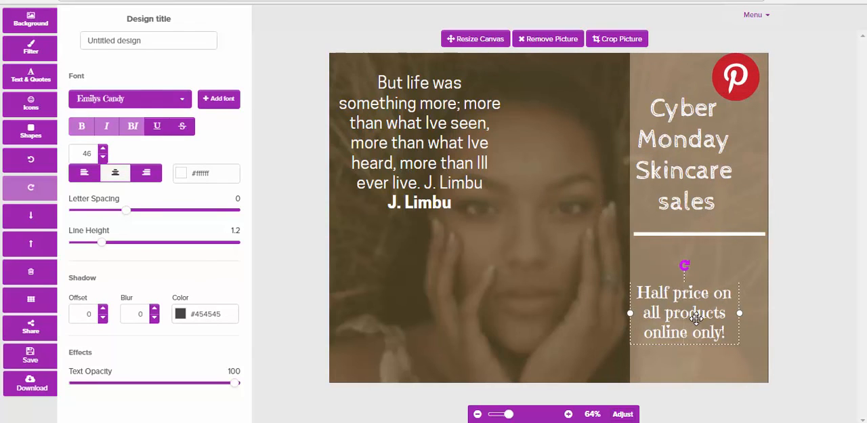
pyautogui.moveTo(682, 188); pyautogui.dragTo(682, 197)
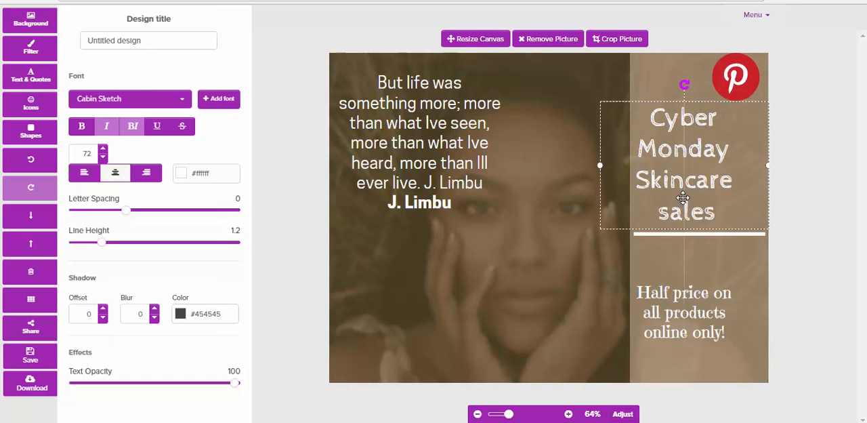
# Nudge the Pinterest icon slightly down and right within its corner, and deselect it.
pyautogui.click(616, 89)
pyautogui.click(735, 80)
pyautogui.moveTo(735, 80); pyautogui.dragTo(737, 85)
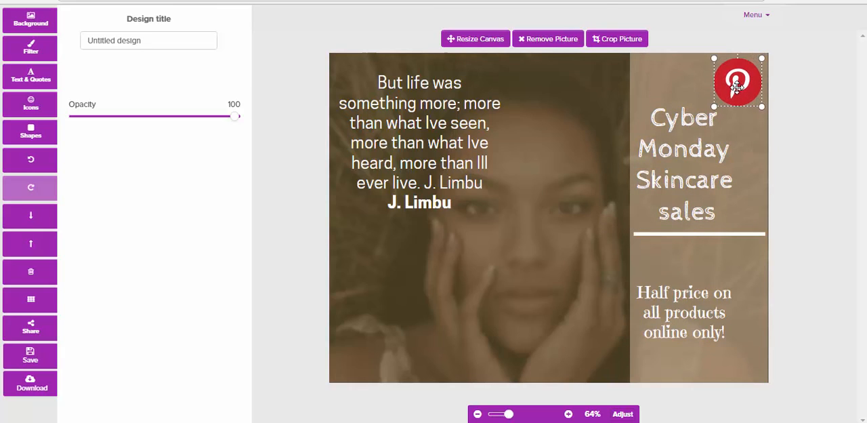
pyautogui.click(537, 117)
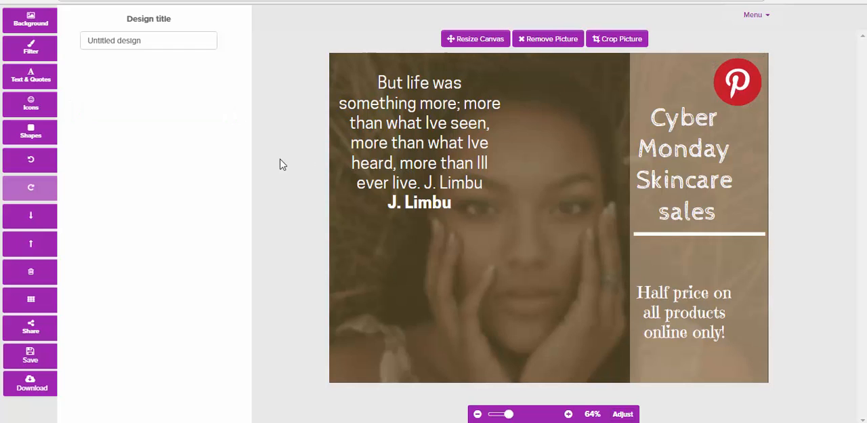
# Look through the icon library and open the collection of basic shapes.
pyautogui.click(30, 105)
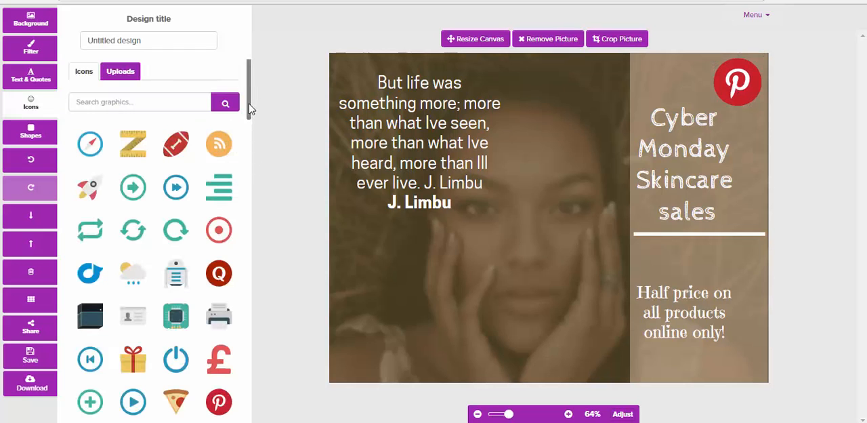
pyautogui.moveTo(249, 108); pyautogui.dragTo(250, 125)
pyautogui.click(31, 132)
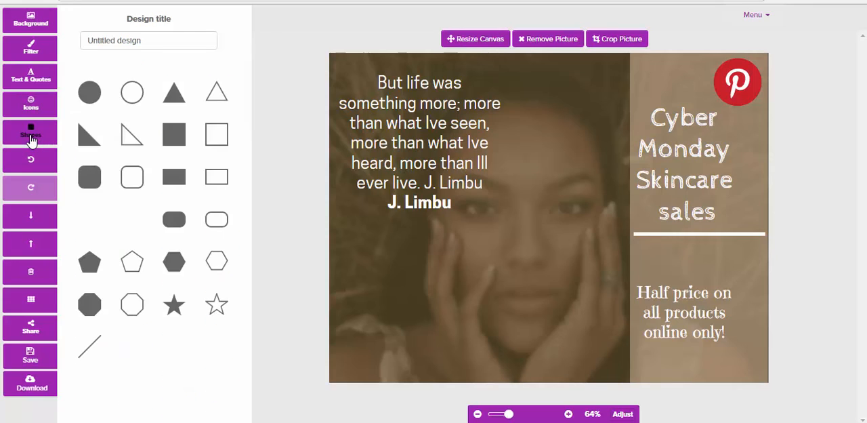